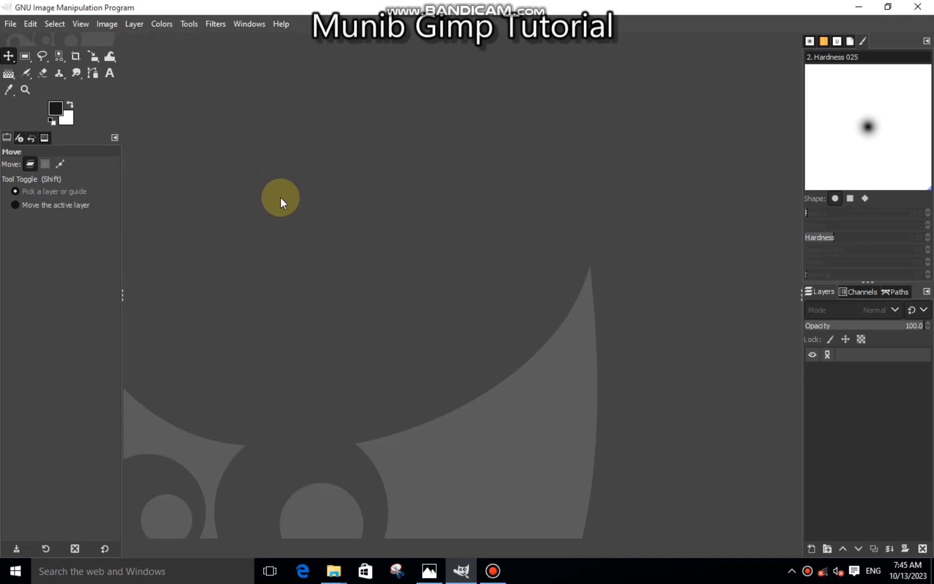
- Create a new image 1200 px wide and 500 px high
{"action": "left_click", "coordinate": [30, 25]}
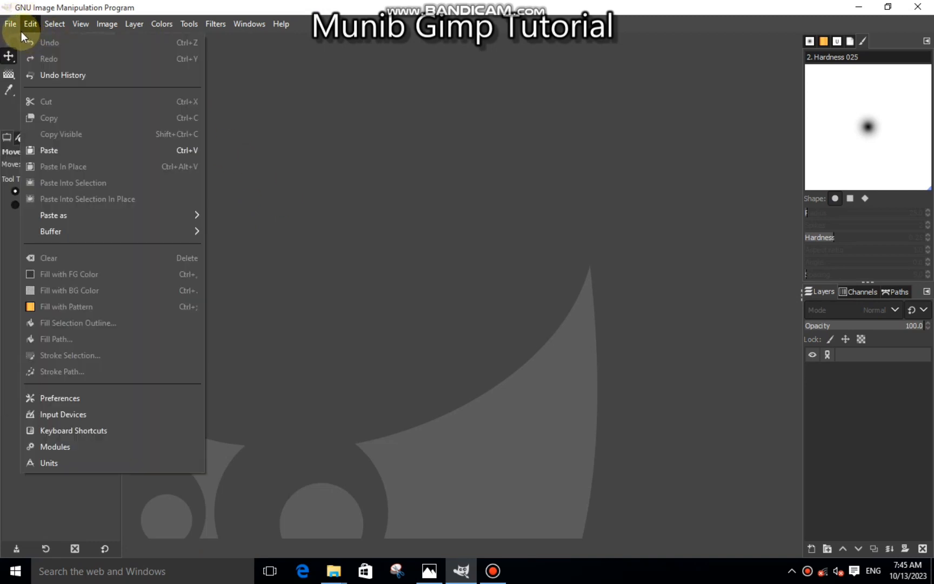
{"action": "left_click", "coordinate": [23, 44]}
{"action": "left_click_drag", "start_coordinate": [356, 442], "coordinate": [338, 442]}
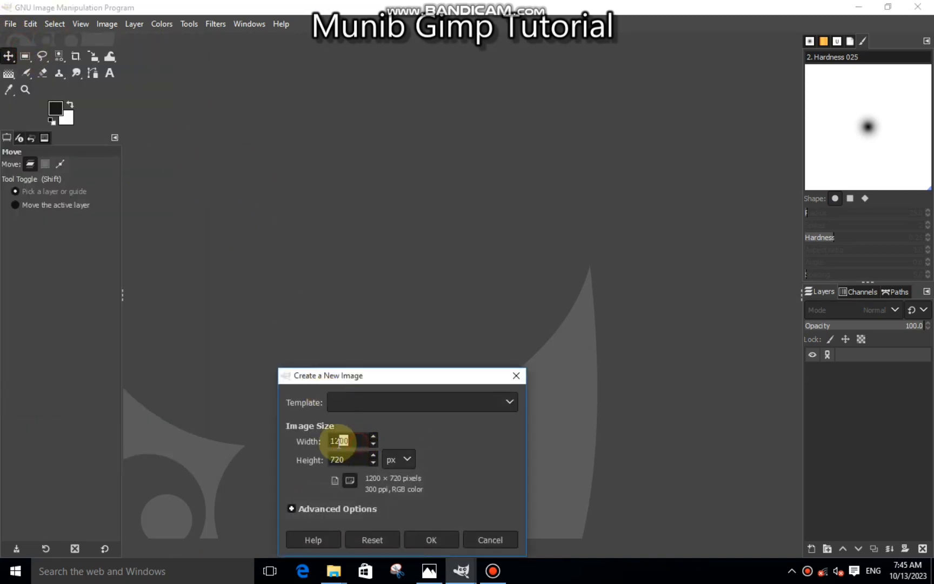
{"action": "left_click", "coordinate": [345, 459]}
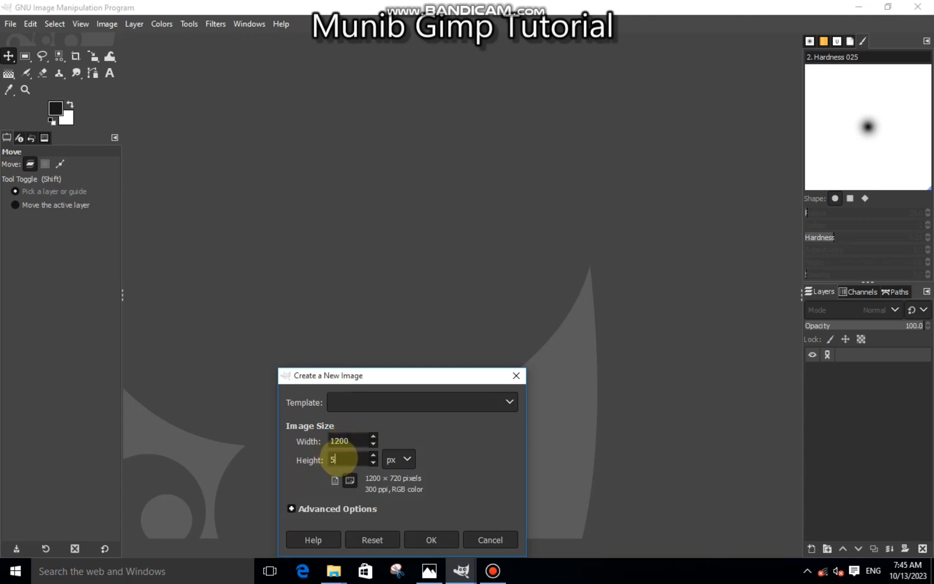
{"action": "left_click", "coordinate": [430, 540]}
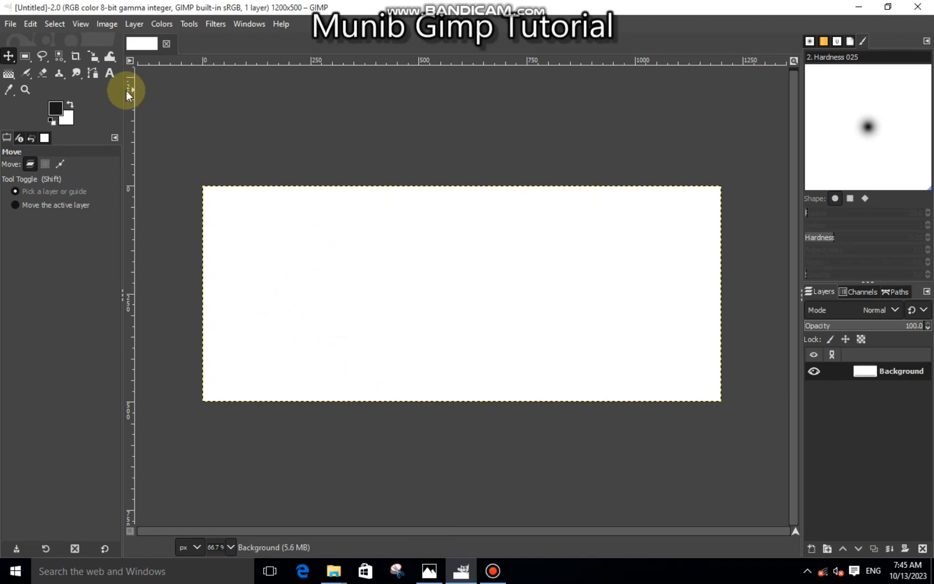
- Activate the Paths tool and add a new 1200 × 500 px layer filled with transparency above the background
{"action": "left_click", "coordinate": [92, 75]}
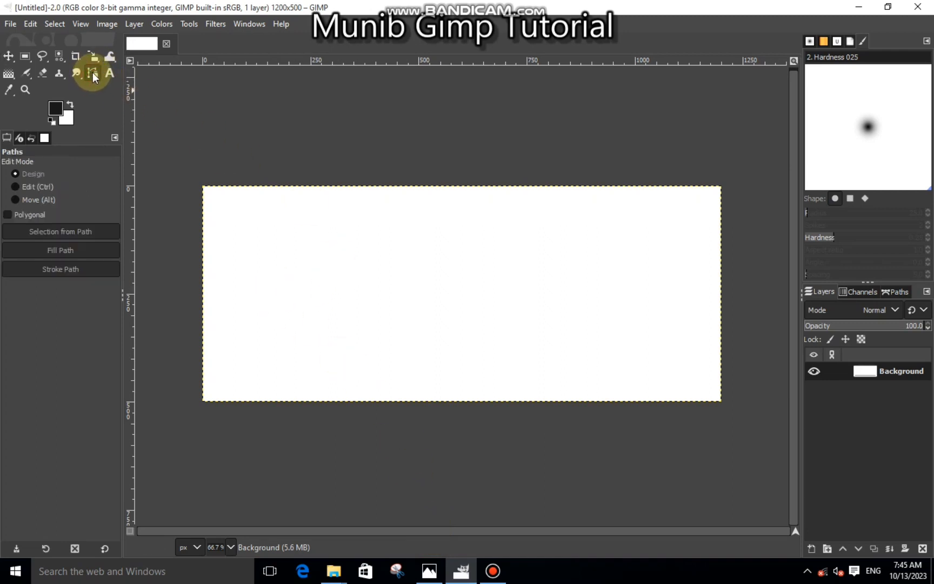
{"action": "left_click", "coordinate": [809, 548]}
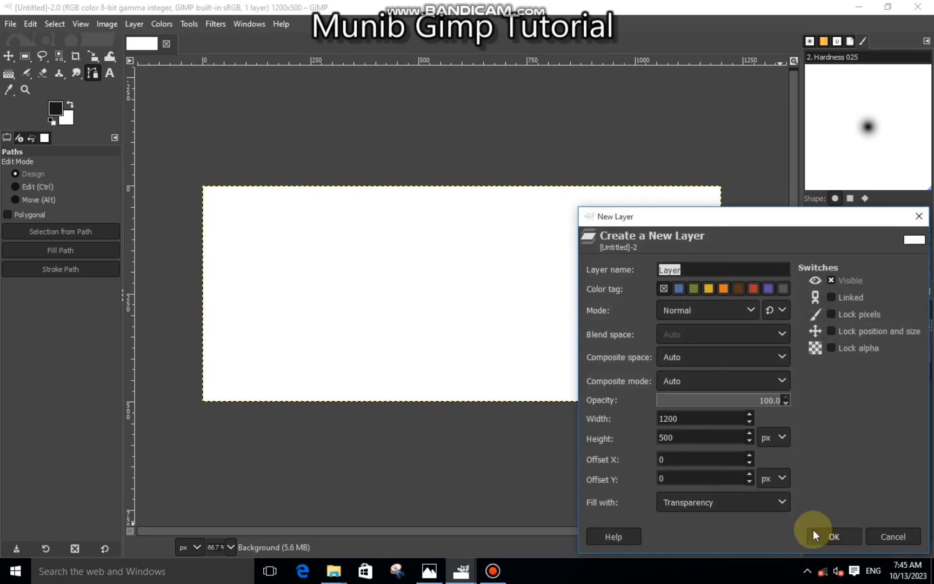
{"action": "left_click", "coordinate": [819, 535]}
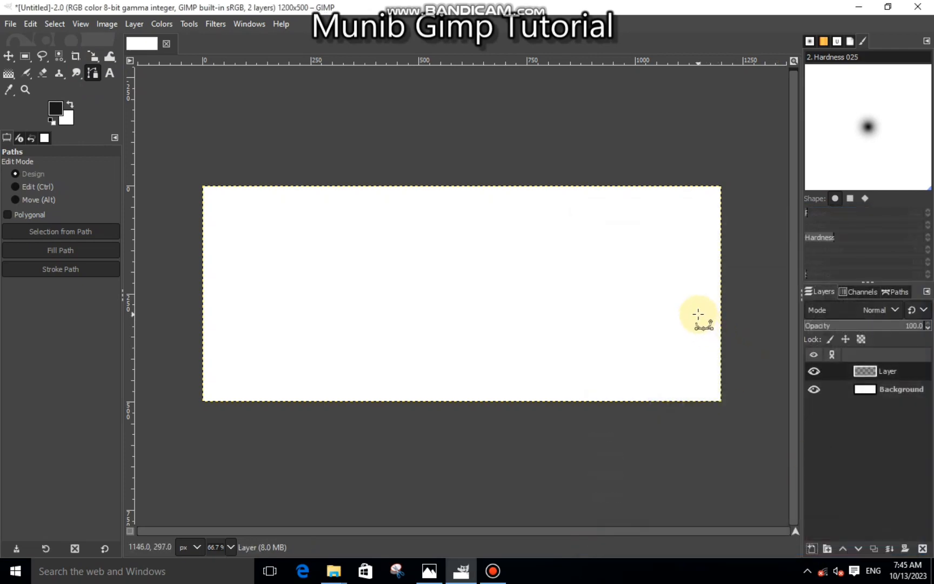
- Draw a path from just outside the canvas's right edge to just outside its left edge and bend it downward; undo the stray anchor
{"action": "left_click", "coordinate": [727, 269]}
{"action": "left_click_drag", "start_coordinate": [433, 277], "coordinate": [185, 359]}
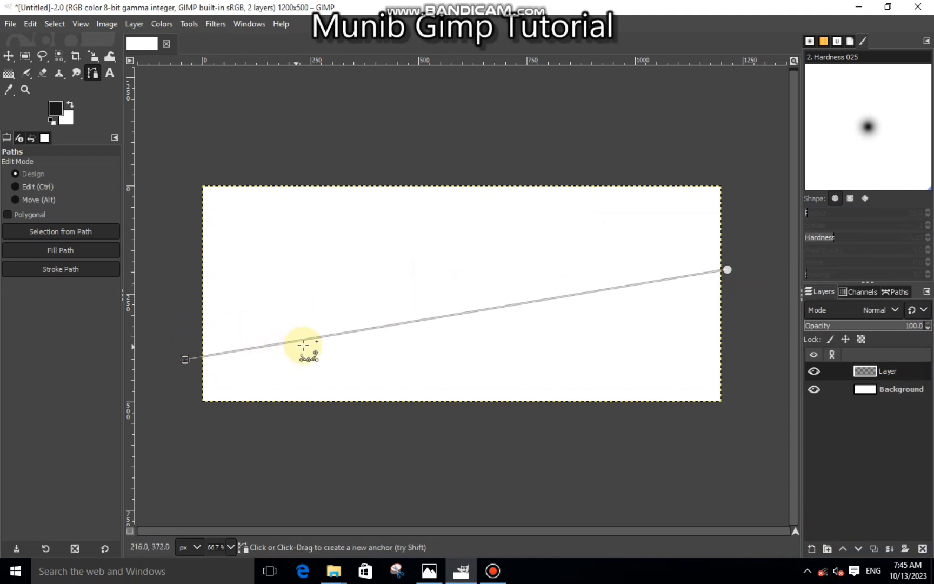
{"action": "left_click_drag", "start_coordinate": [364, 329], "coordinate": [340, 460]}
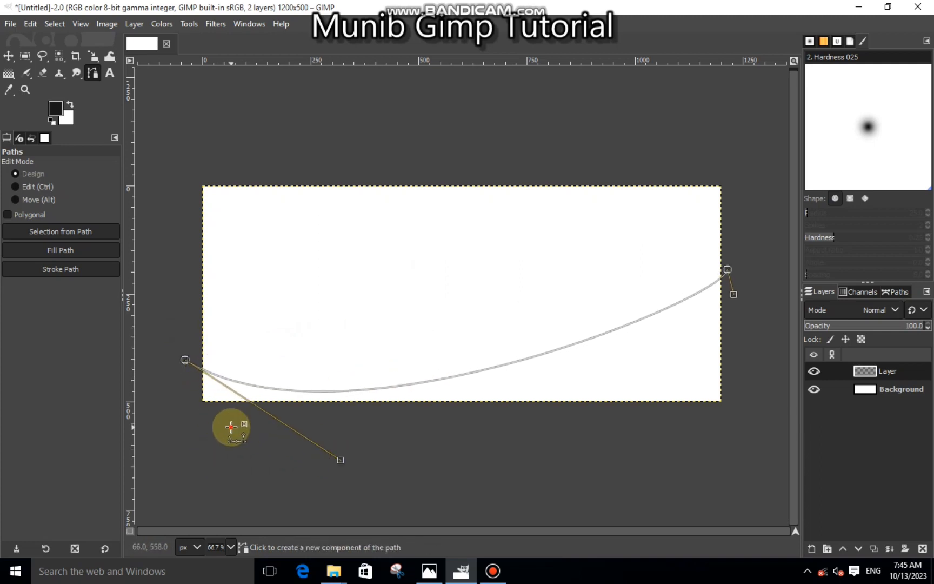
{"action": "left_click", "coordinate": [231, 427]}
{"action": "key", "text": "ctrl+z"}
- Raise the path's left anchor slightly and shape an S-wave with curve handles at about (848, 118) and (421, 664) px
{"action": "left_click_drag", "start_coordinate": [186, 358], "coordinate": [191, 339]}
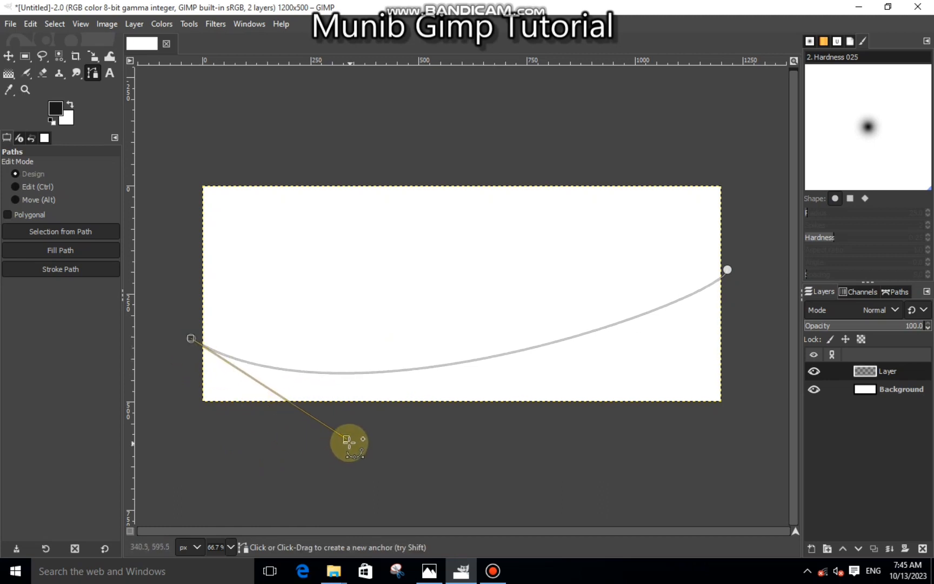
{"action": "left_click_drag", "start_coordinate": [346, 439], "coordinate": [335, 460]}
{"action": "left_click_drag", "start_coordinate": [617, 327], "coordinate": [594, 294]}
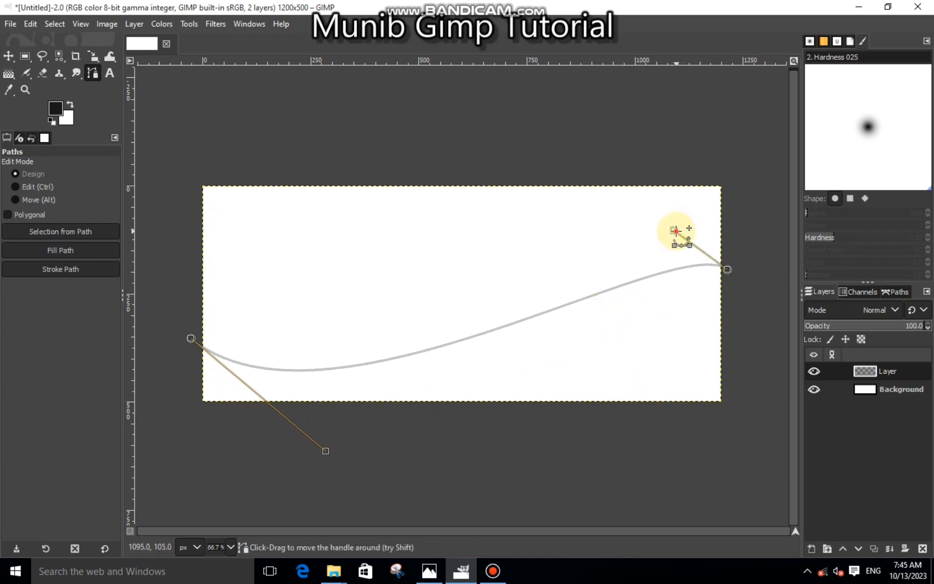
{"action": "left_click_drag", "start_coordinate": [676, 230], "coordinate": [569, 237]}
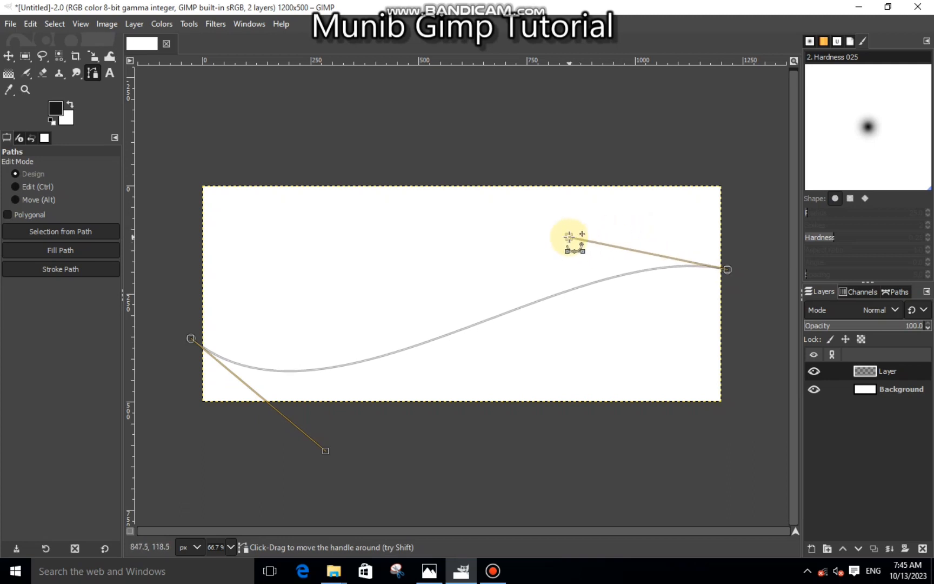
{"action": "left_click_drag", "start_coordinate": [323, 451], "coordinate": [384, 472]}
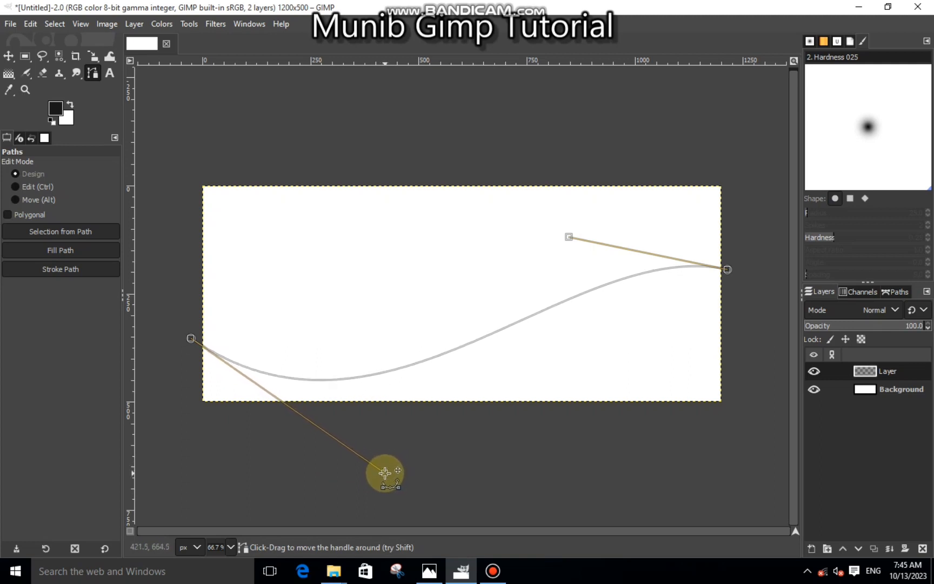
- Close the path with two corner anchors outside the canvas's lower corners and convert it to a selection
{"action": "left_click", "coordinate": [465, 474]}
{"action": "key", "text": "Delete"}
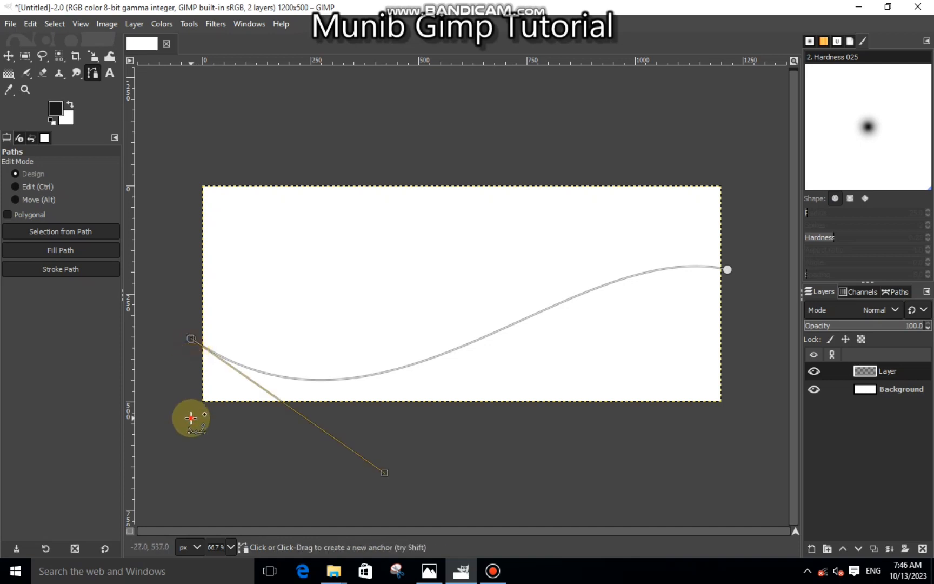
{"action": "left_click_drag", "start_coordinate": [744, 434], "coordinate": [728, 281]}
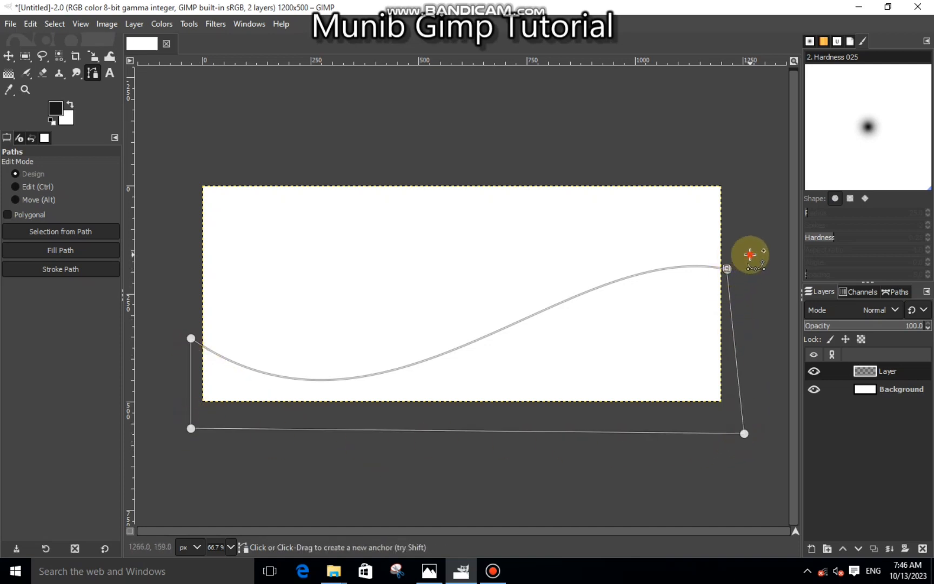
{"action": "key", "text": "shift+v"}
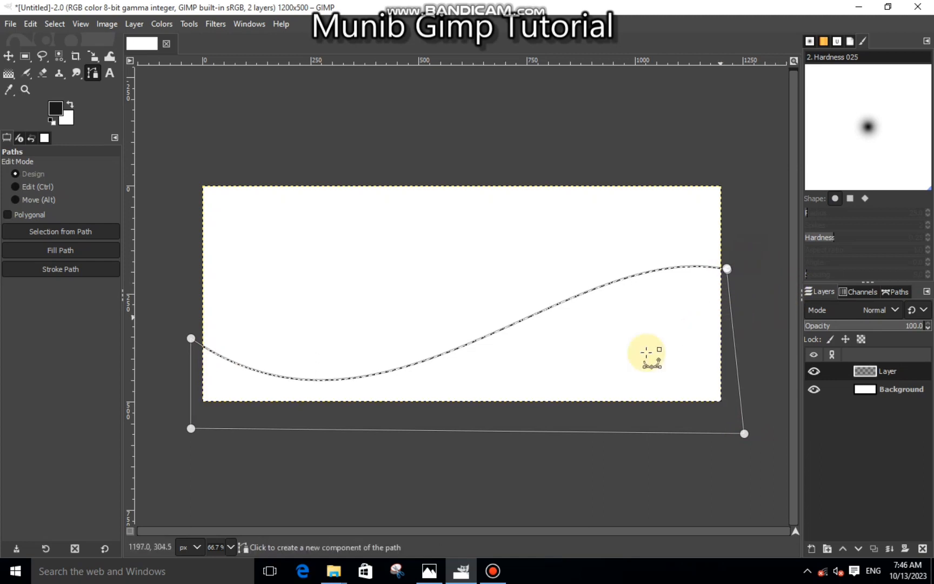
- Set the foreground color to dark gray 252525
{"action": "left_click", "coordinate": [56, 108]}
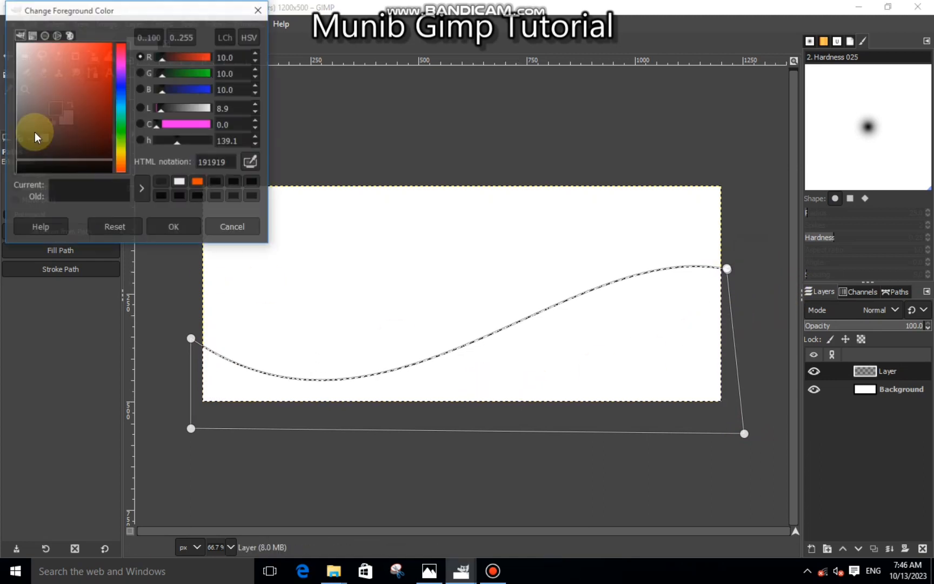
{"action": "left_click_drag", "start_coordinate": [35, 136], "coordinate": [14, 158]}
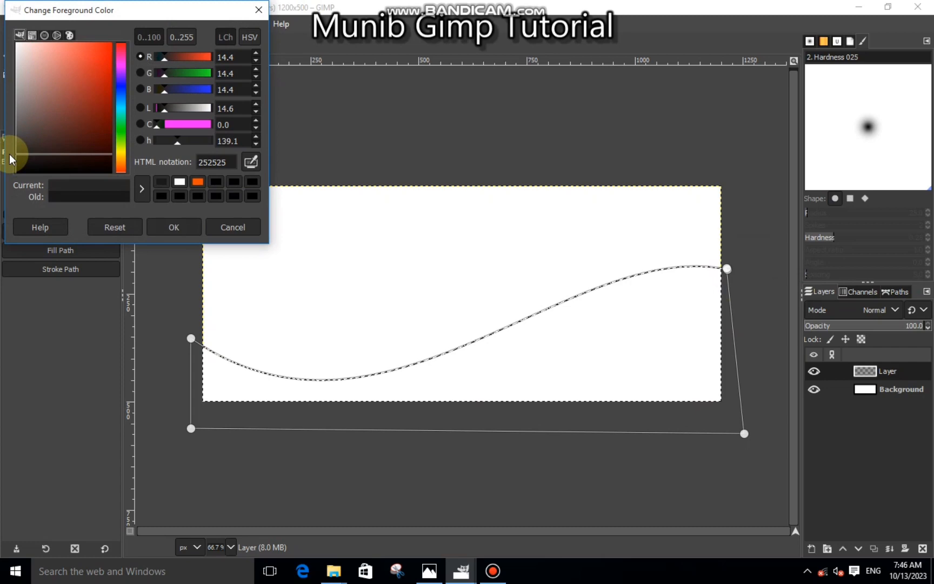
{"action": "left_click", "coordinate": [174, 227]}
- Fill the wave selection with the foreground color, remove the selection and switch to the Move tool
{"action": "right_click", "coordinate": [425, 368]}
{"action": "mouse_move", "coordinate": [466, 400]}
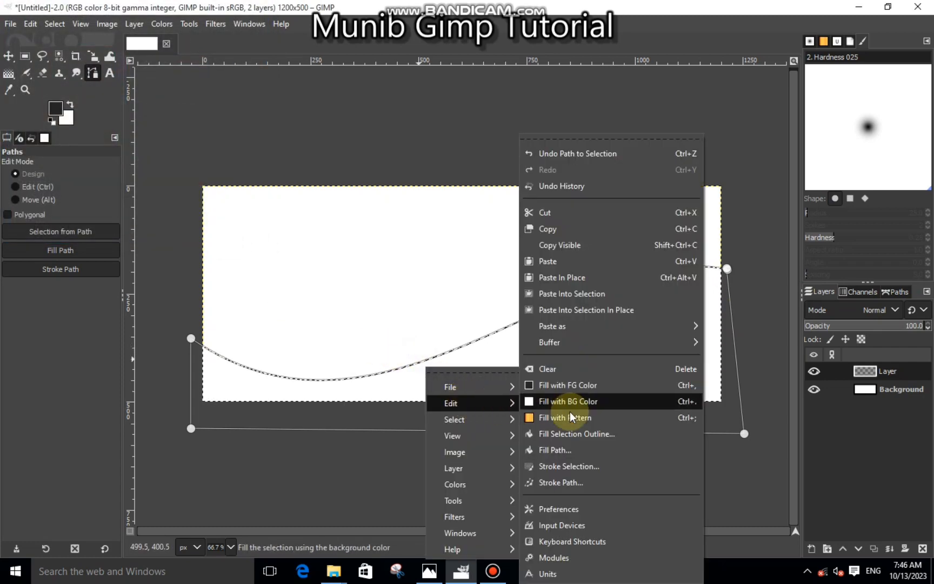
{"action": "left_click", "coordinate": [568, 386]}
{"action": "key", "text": "ctrl+shift+a"}
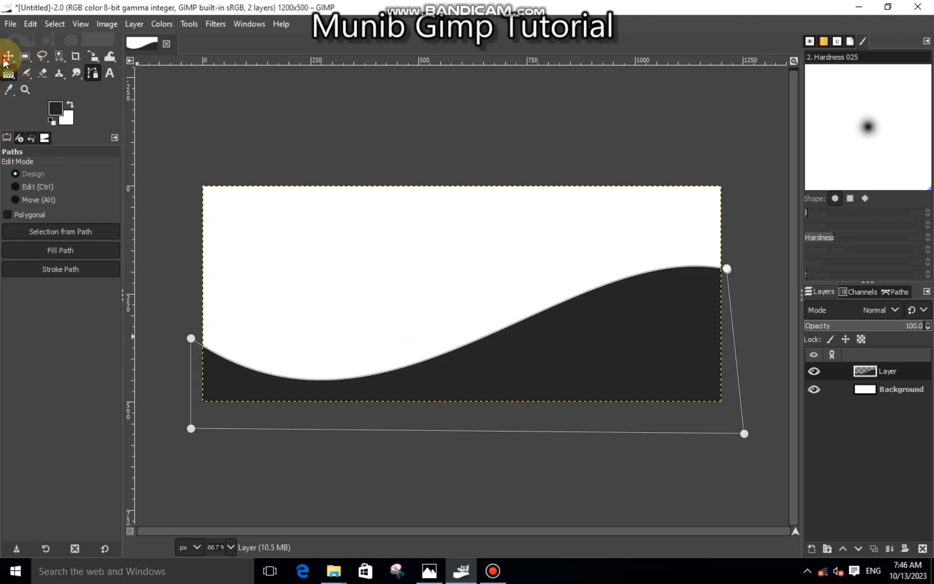
{"action": "left_click", "coordinate": [8, 56]}
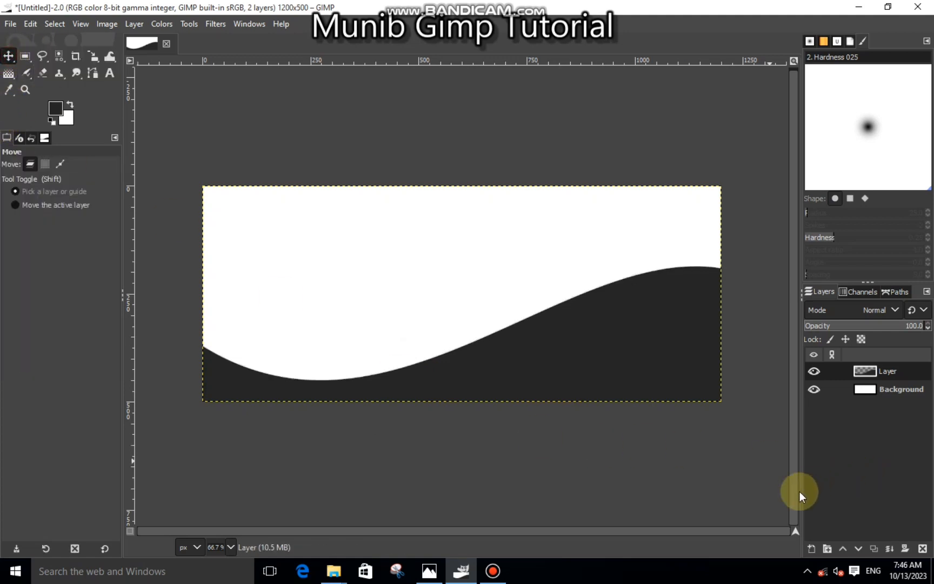
- Add another transparent layer above the dark wave layer and activate the Paths tool
{"action": "left_click", "coordinate": [811, 549]}
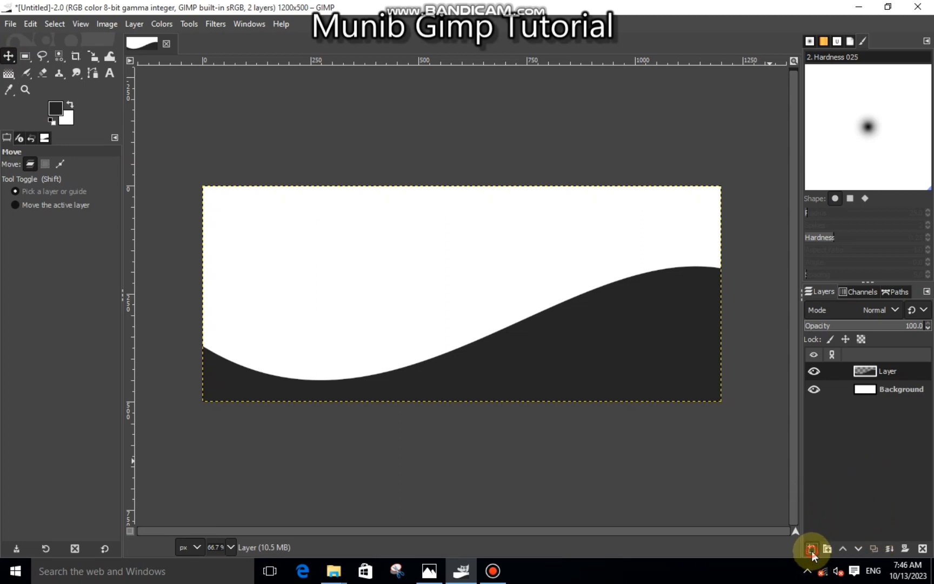
{"action": "left_click", "coordinate": [834, 536]}
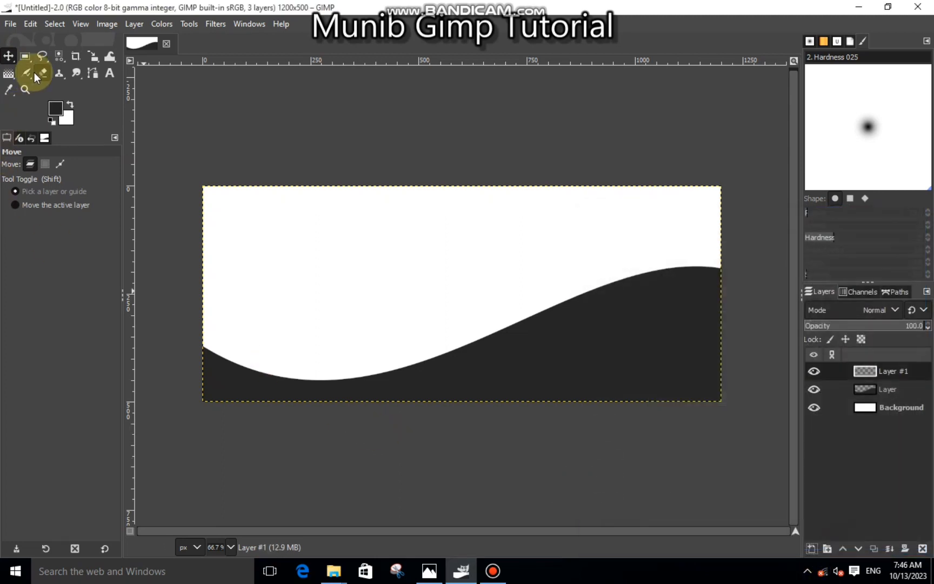
{"action": "left_click", "coordinate": [93, 73]}
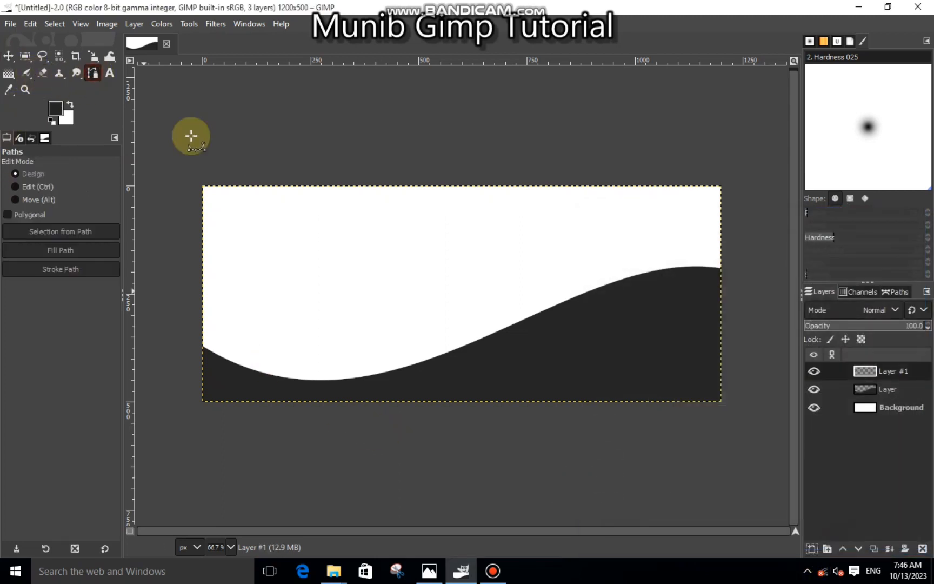
- Draw a second path across the canvas from right to left above the dark wave and bend it down toward the wave's low part
{"action": "left_click", "coordinate": [724, 254]}
{"action": "left_click_drag", "start_coordinate": [366, 301], "coordinate": [188, 313]}
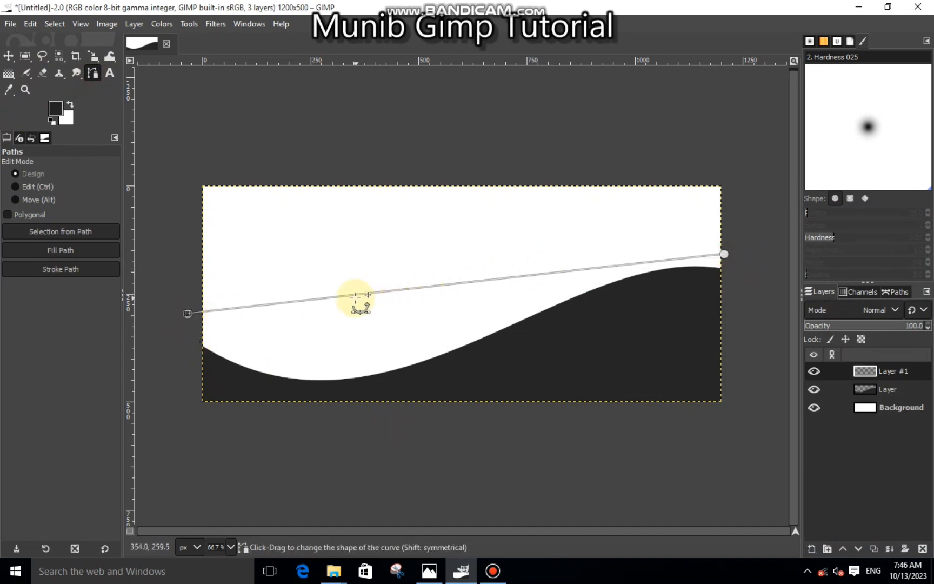
{"action": "left_click_drag", "start_coordinate": [355, 296], "coordinate": [242, 480]}
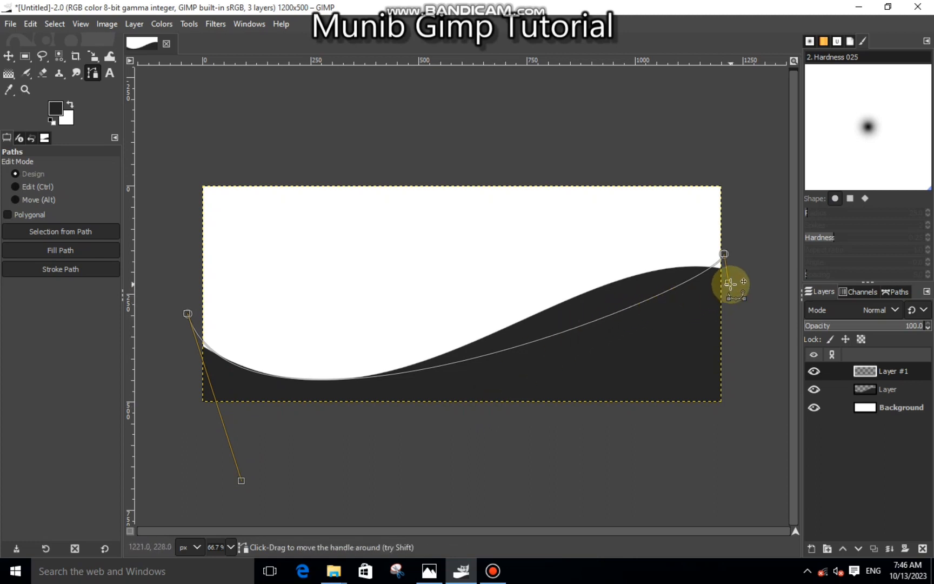
- Reposition the second path's end anchors and curve handles so it follows the upper edge of the dark wave
{"action": "left_click_drag", "start_coordinate": [729, 282], "coordinate": [548, 278]}
{"action": "left_click_drag", "start_coordinate": [724, 254], "coordinate": [728, 269]}
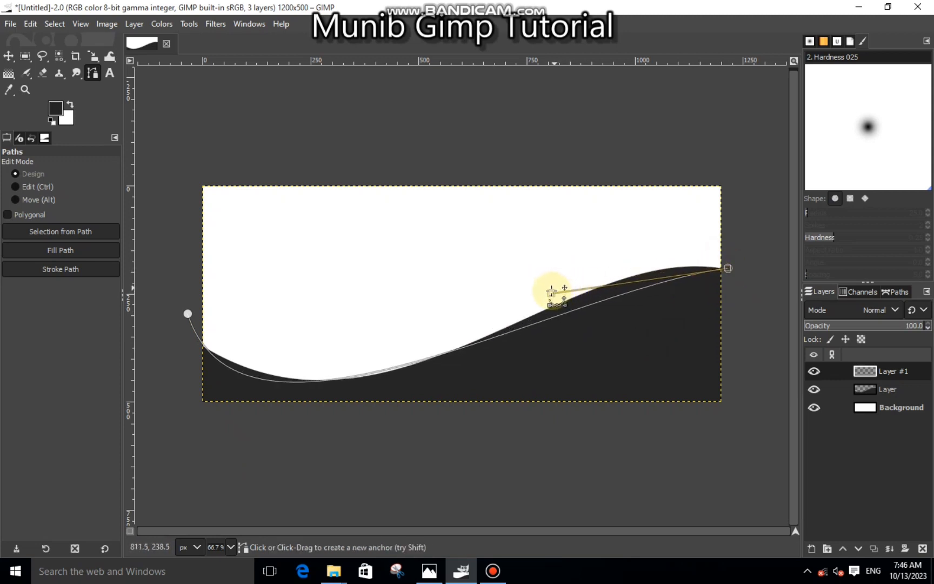
{"action": "left_click_drag", "start_coordinate": [541, 278], "coordinate": [525, 247]}
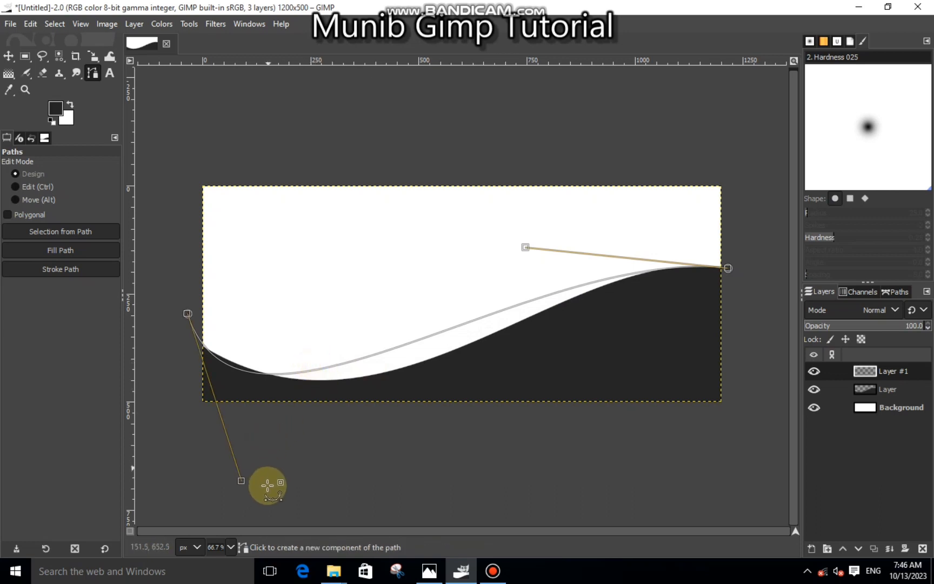
{"action": "left_click_drag", "start_coordinate": [242, 482], "coordinate": [363, 494]}
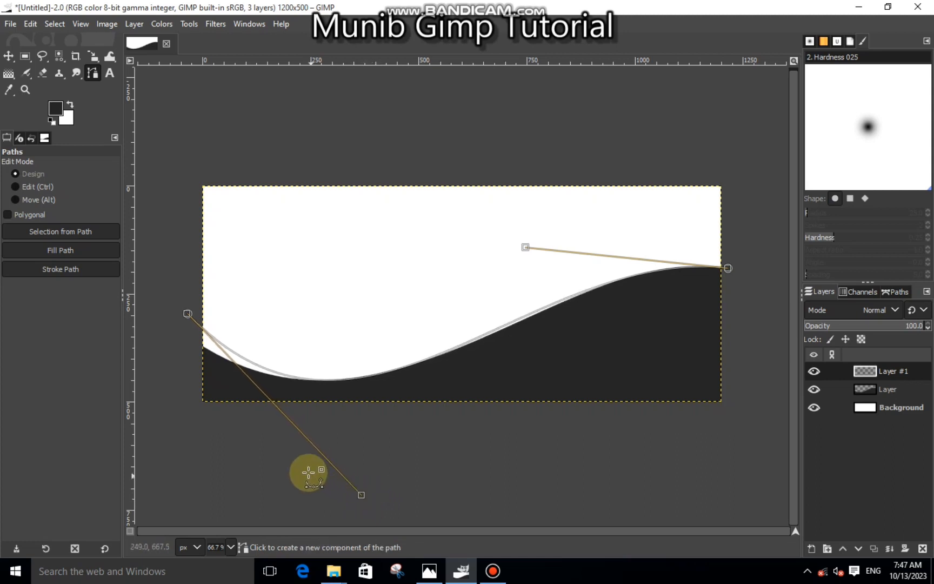
{"action": "key", "text": "ctrl+z"}
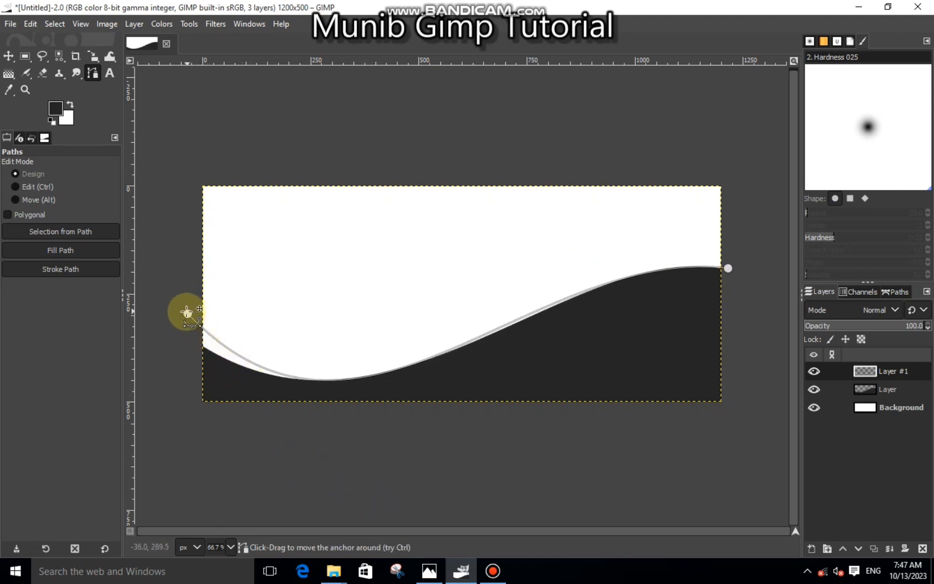
{"action": "left_click_drag", "start_coordinate": [183, 313], "coordinate": [190, 335]}
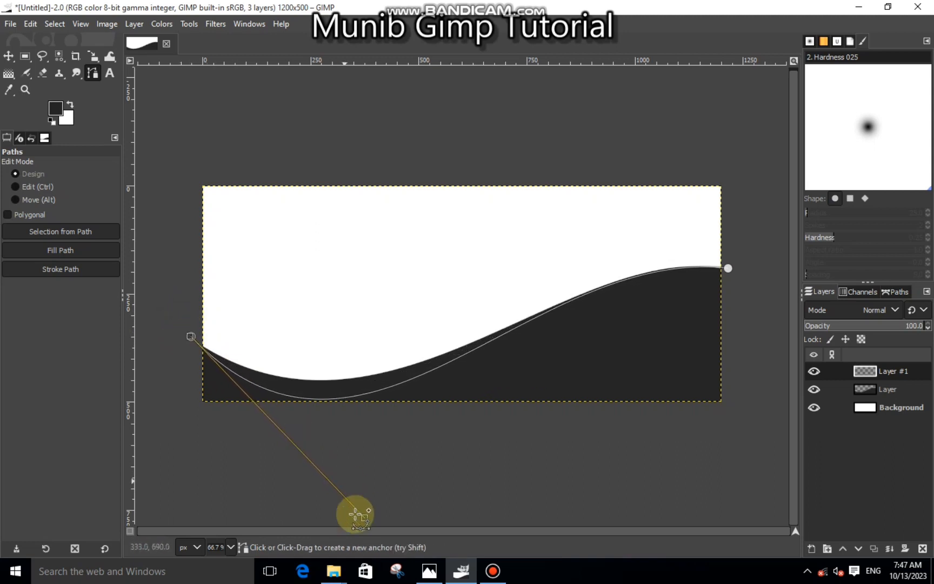
{"action": "left_click_drag", "start_coordinate": [365, 517], "coordinate": [481, 442]}
- Fine-tune the second path's curve handles at both ends so the line matches the dark wave's upper edge
{"action": "scroll", "coordinate": [521, 425], "scroll_direction": "up", "scroll_amount": 1}
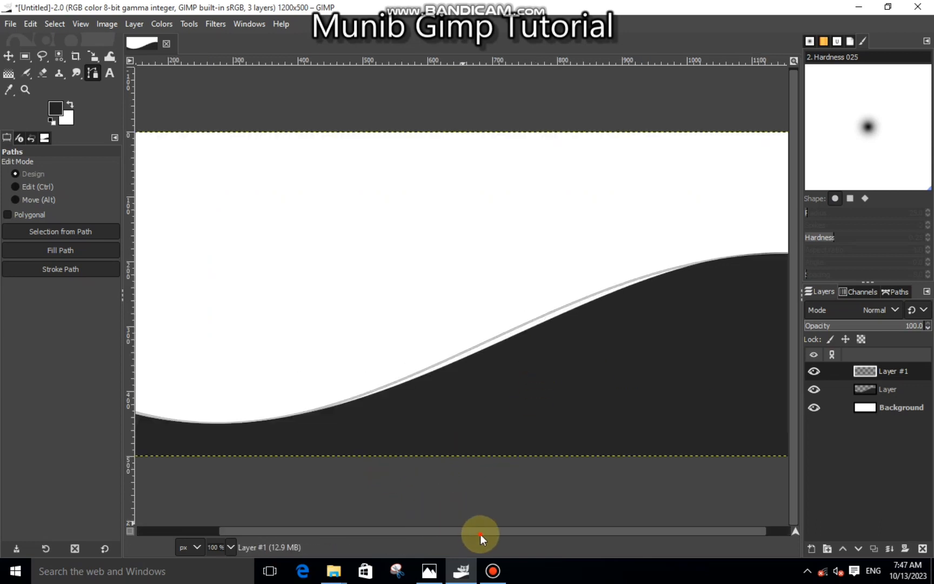
{"action": "scroll", "coordinate": [480, 534], "scroll_direction": "right", "scroll_amount": 1}
{"action": "left_click_drag", "start_coordinate": [478, 329], "coordinate": [478, 337]}
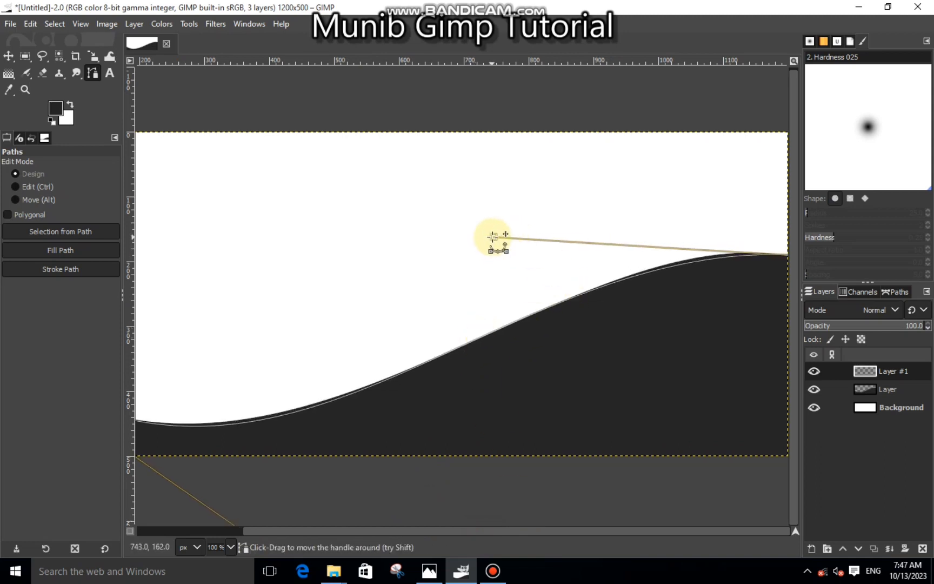
{"action": "left_click_drag", "start_coordinate": [492, 236], "coordinate": [522, 223]}
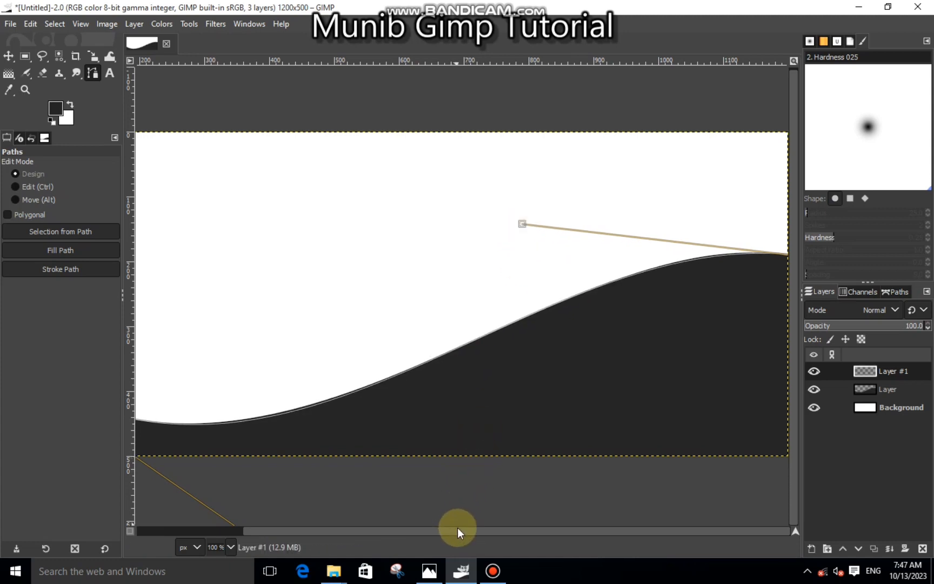
{"action": "left_click_drag", "start_coordinate": [458, 531], "coordinate": [292, 521]}
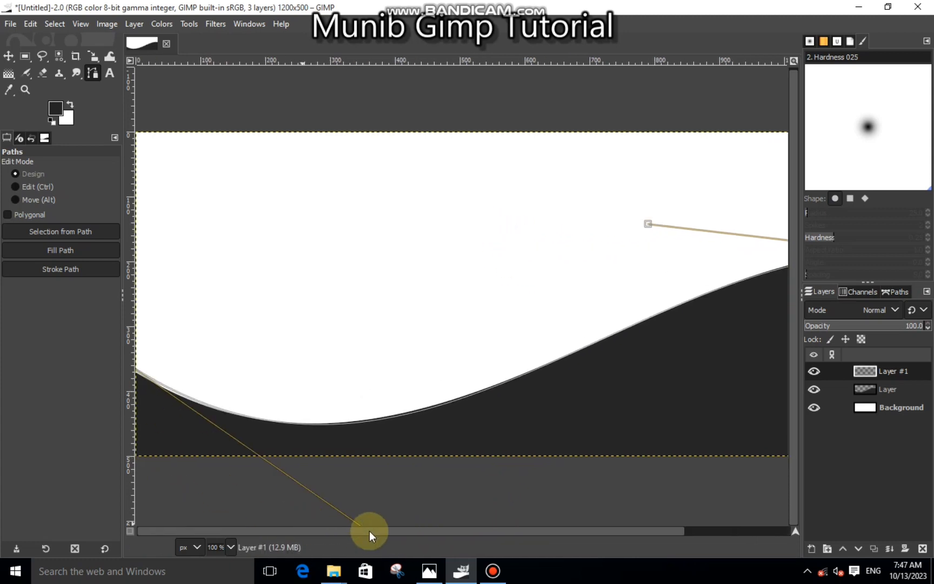
{"action": "key", "text": "minus"}
{"action": "mouse_move", "coordinate": [387, 473]}
{"action": "left_mouse_down"}
{"action": "mouse_move", "coordinate": [371, 471]}
{"action": "mouse_move", "coordinate": [388, 471]}
{"action": "left_mouse_up"}
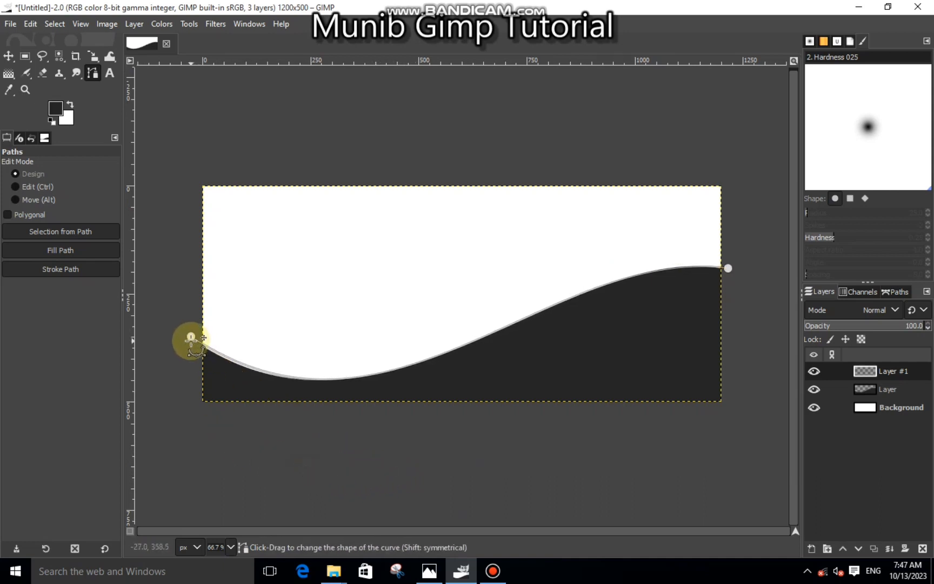
{"action": "left_click_drag", "start_coordinate": [190, 337], "coordinate": [190, 338]}
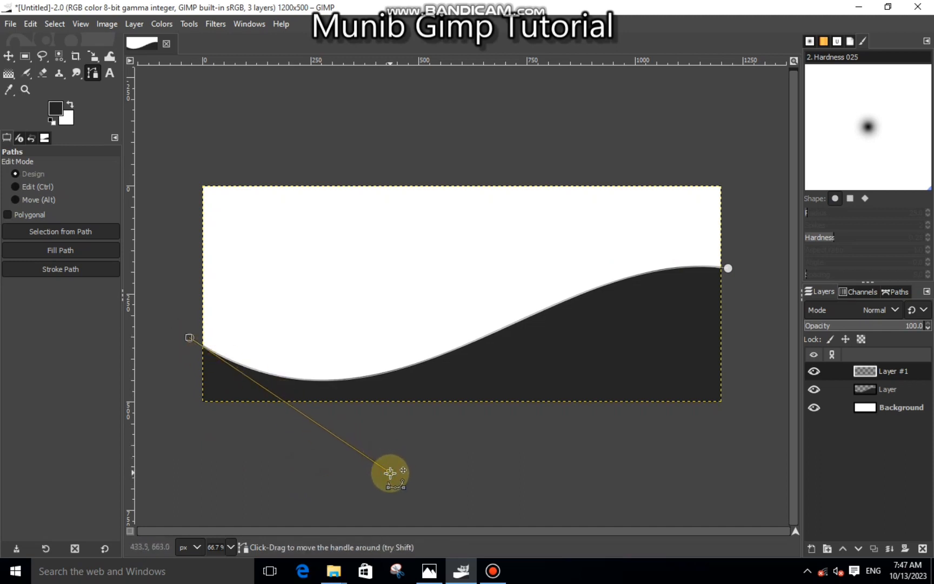
{"action": "left_click_drag", "start_coordinate": [389, 473], "coordinate": [390, 473]}
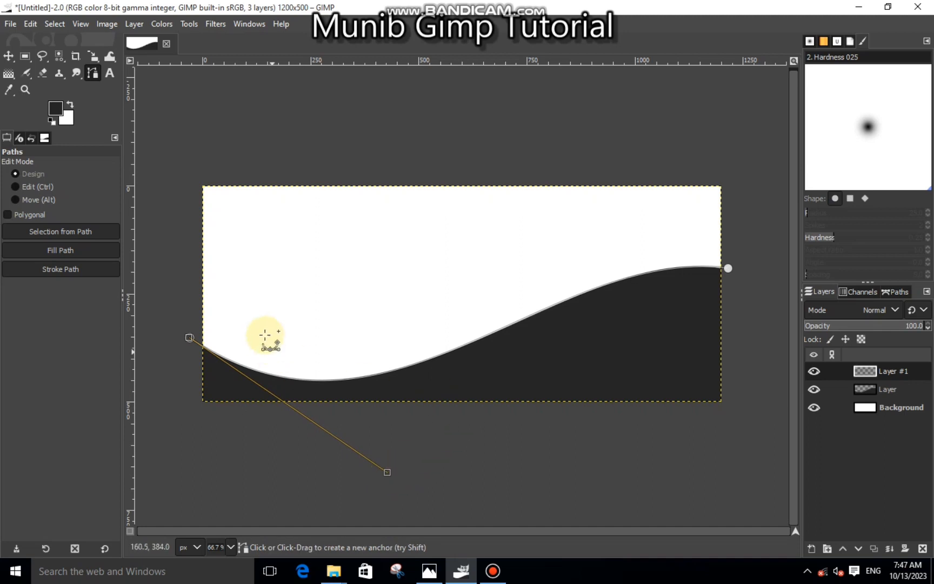
- Extend the path with an anchor above its left end and another above its right end, and bend the new segment downward
{"action": "left_click", "coordinate": [182, 326]}
{"action": "mouse_move", "coordinate": [184, 326]}
{"action": "left_mouse_down"}
{"action": "mouse_move", "coordinate": [416, 313]}
{"action": "mouse_move", "coordinate": [734, 262]}
{"action": "mouse_move", "coordinate": [705, 268]}
{"action": "mouse_move", "coordinate": [527, 234]}
{"action": "mouse_move", "coordinate": [181, 313]}
{"action": "mouse_move", "coordinate": [315, 382]}
{"action": "mouse_move", "coordinate": [186, 314]}
{"action": "left_mouse_up"}
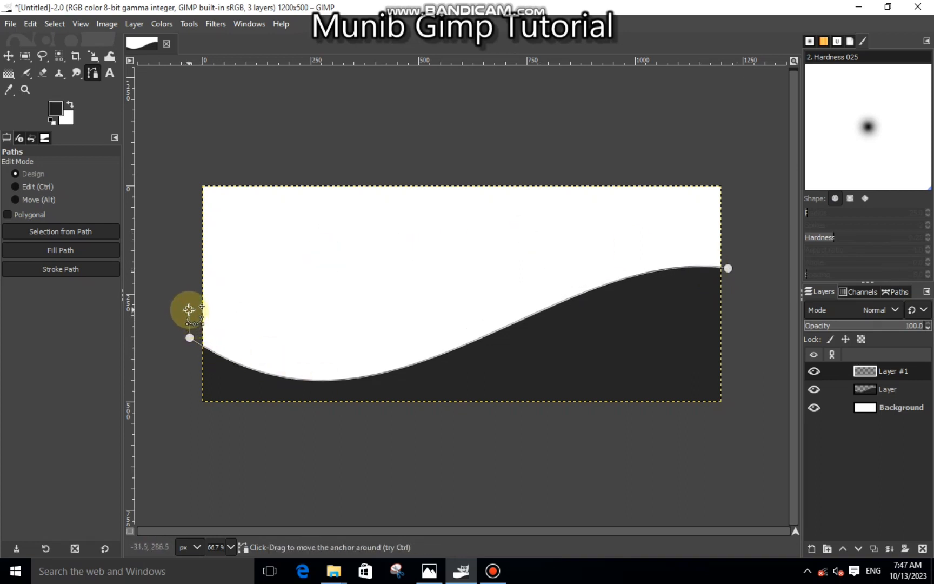
{"action": "left_click_drag", "start_coordinate": [189, 309], "coordinate": [730, 253]}
{"action": "left_click_drag", "start_coordinate": [307, 294], "coordinate": [323, 350]}
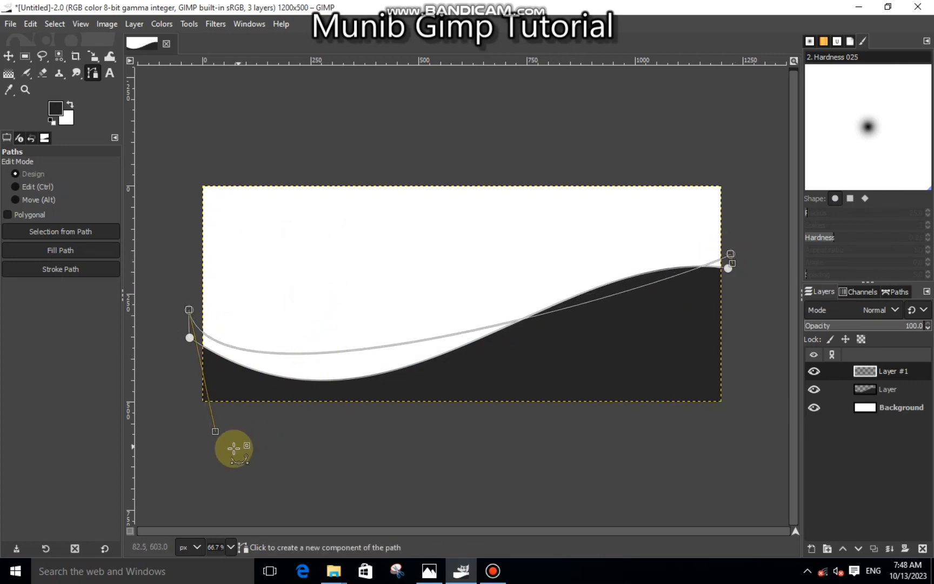
- Shape the upper segment with its end handles so it runs above the dark wave as a band tapering to the right
{"action": "left_click_drag", "start_coordinate": [216, 432], "coordinate": [309, 444]}
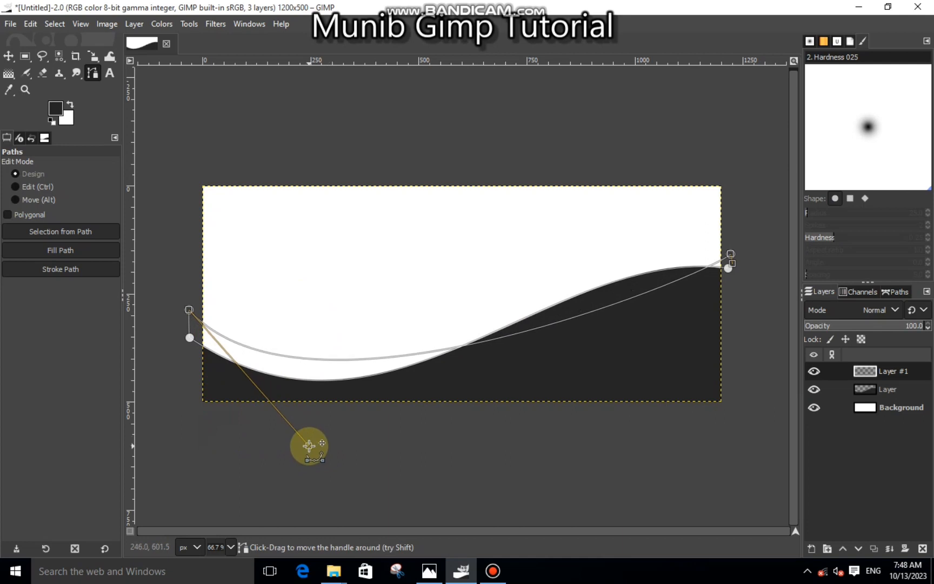
{"action": "left_click", "coordinate": [728, 267]}
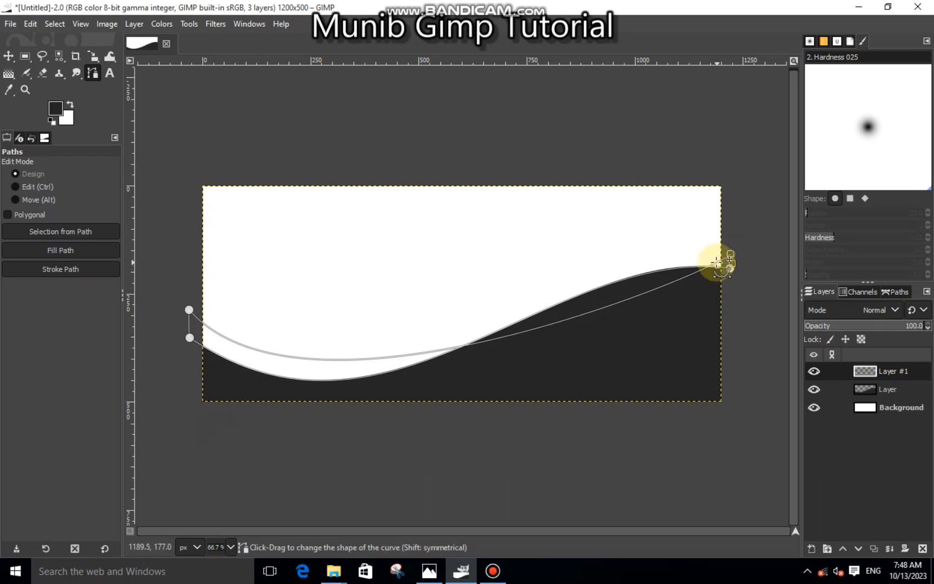
{"action": "left_click_drag", "start_coordinate": [716, 263], "coordinate": [598, 231]}
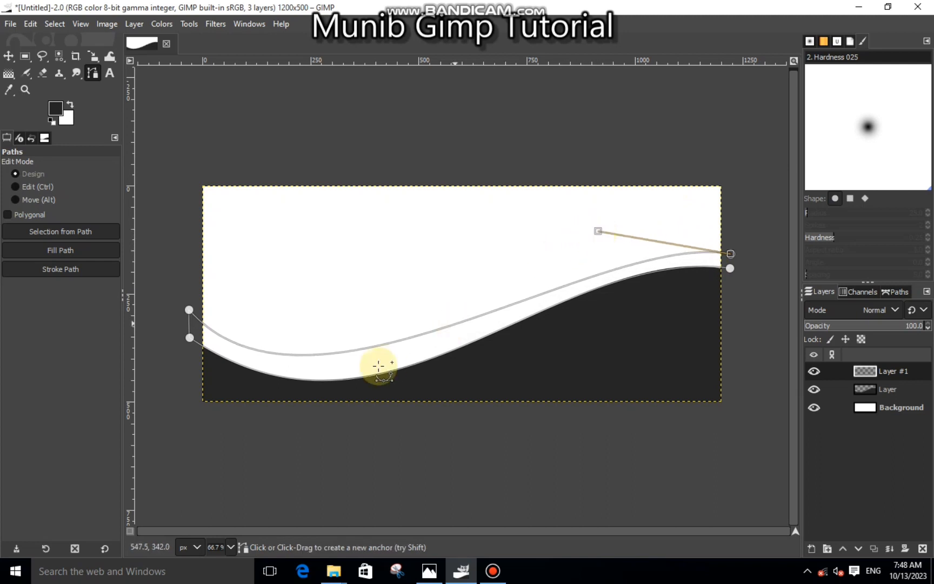
{"action": "left_click_drag", "start_coordinate": [365, 348], "coordinate": [344, 391]}
{"action": "left_click_drag", "start_coordinate": [309, 445], "coordinate": [339, 450]}
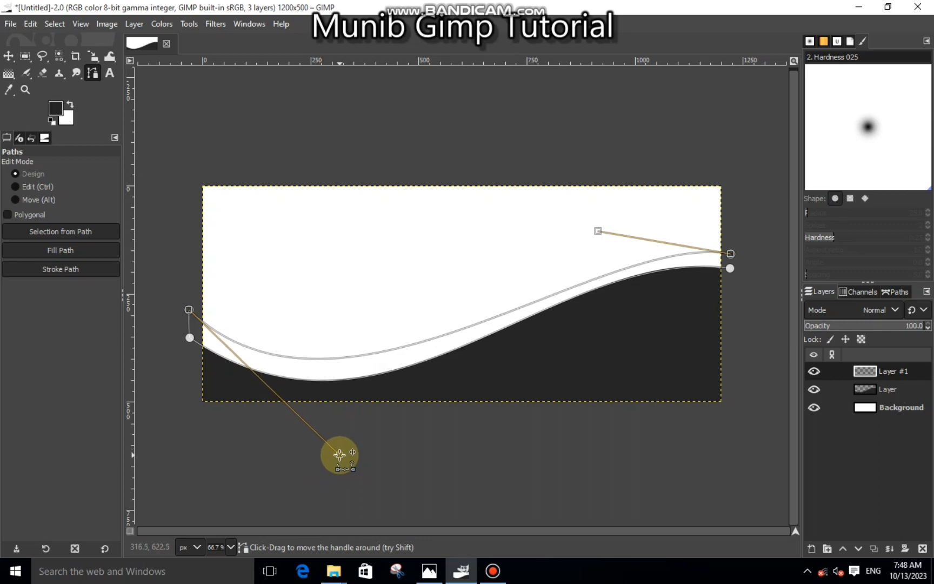
- Close the band path at its right end and convert it to a selection
{"action": "left_click", "coordinate": [436, 449]}
{"action": "key", "text": "ctrl+z"}
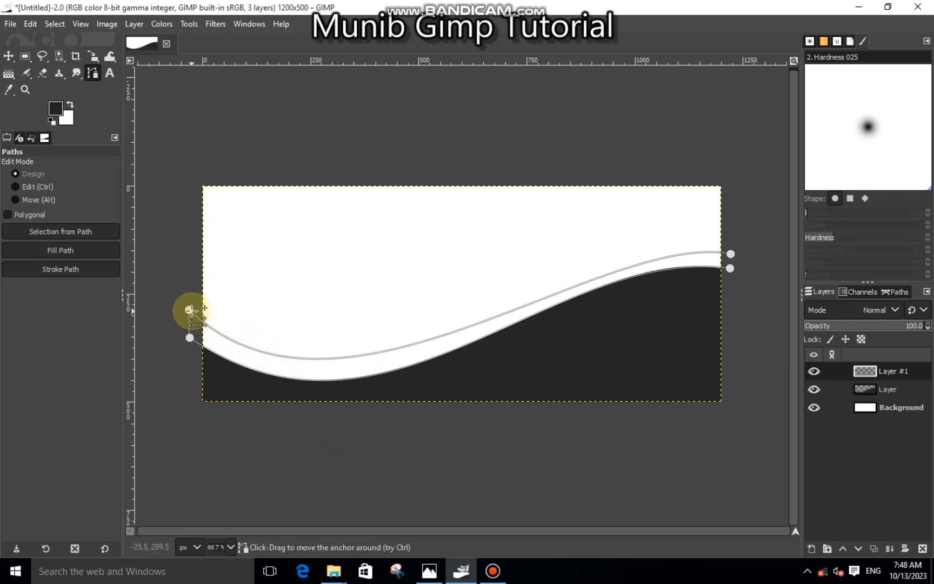
{"action": "left_click", "coordinate": [730, 254]}
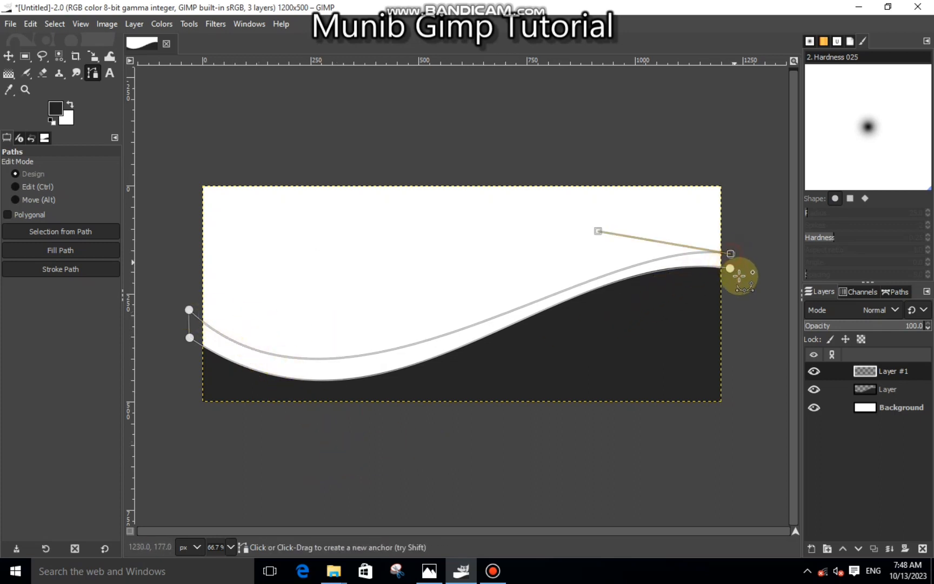
{"action": "left_click", "coordinate": [730, 268]}
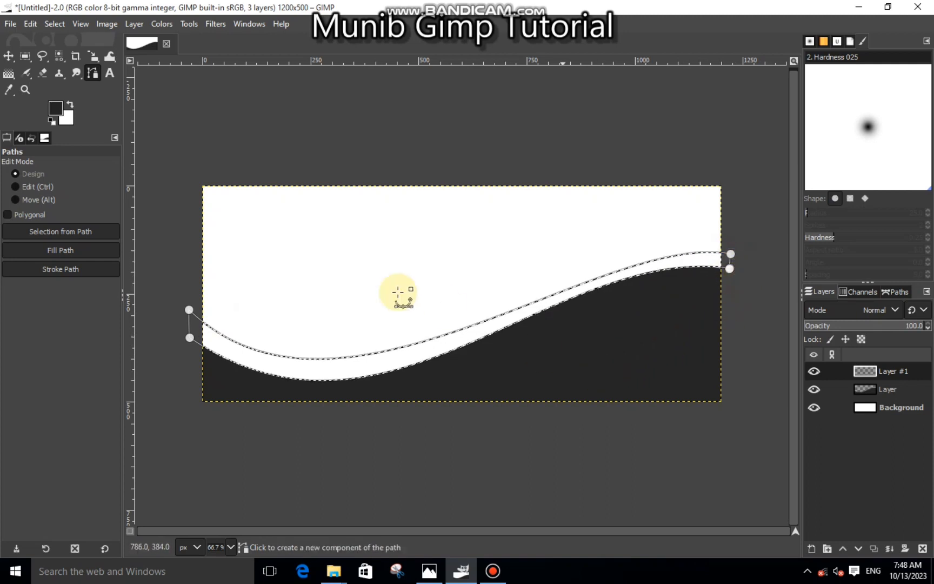
- Set the foreground color to cyan 00d8d4, fill the band selection with it, remove the selection and switch to the Move tool
{"action": "left_click", "coordinate": [59, 110]}
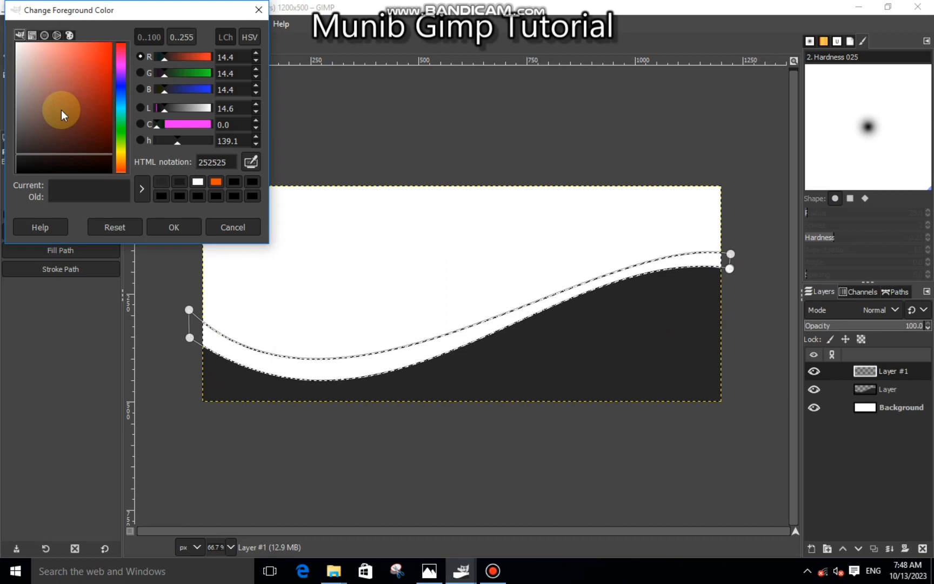
{"action": "left_click", "coordinate": [121, 108]}
{"action": "mouse_move", "coordinate": [110, 93]}
{"action": "left_mouse_down"}
{"action": "mouse_move", "coordinate": [126, 72]}
{"action": "mouse_move", "coordinate": [100, 74]}
{"action": "mouse_move", "coordinate": [122, 61]}
{"action": "left_mouse_up"}
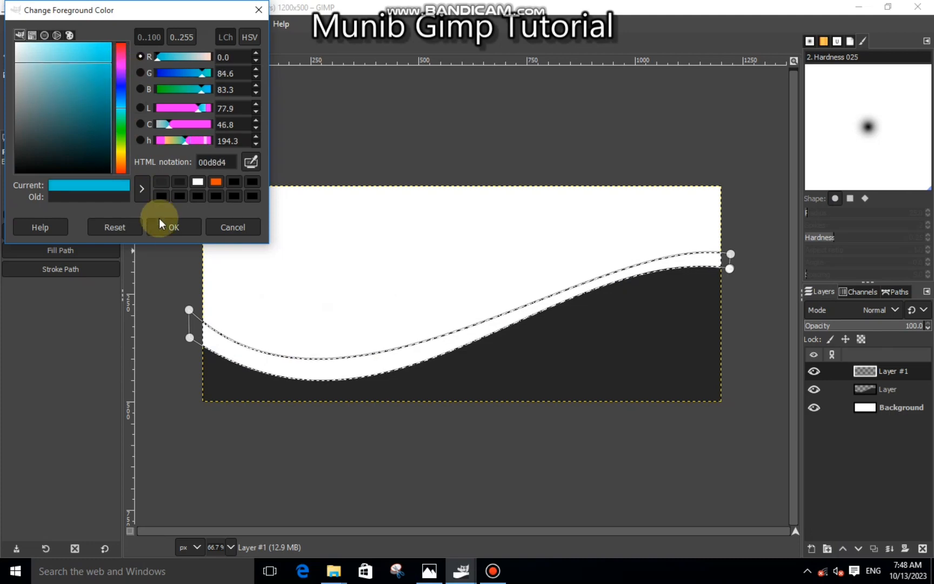
{"action": "left_click", "coordinate": [160, 220]}
{"action": "right_click", "coordinate": [292, 346]}
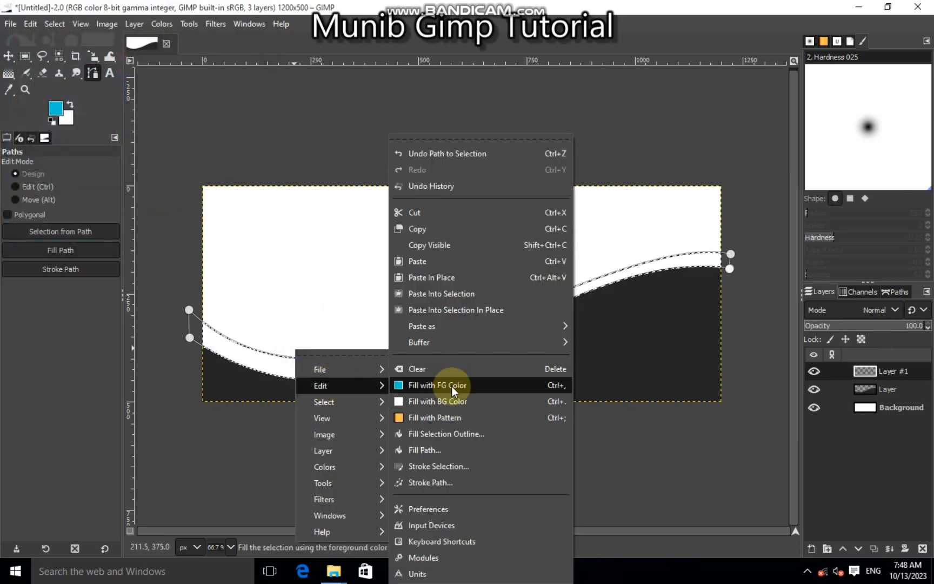
{"action": "left_click", "coordinate": [452, 385]}
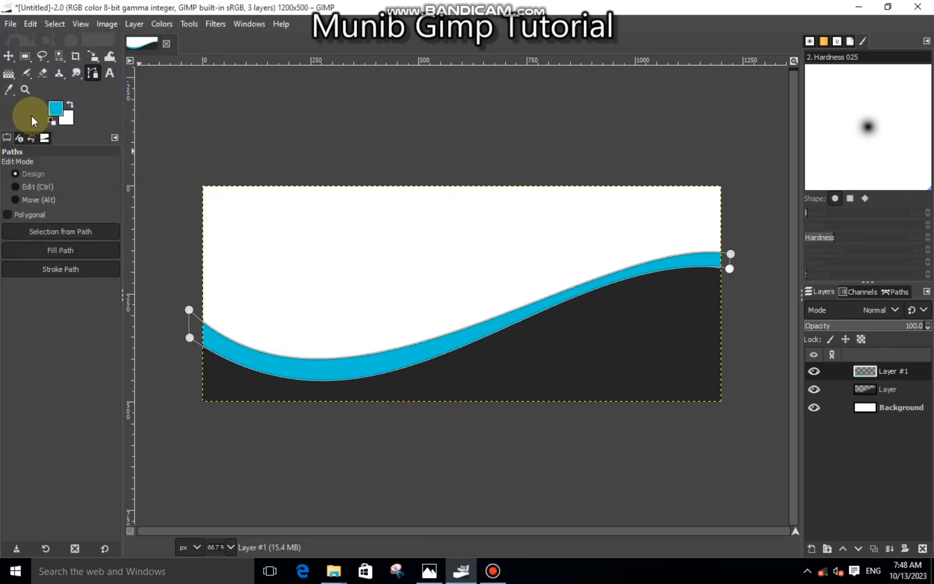
{"action": "left_click", "coordinate": [8, 55]}
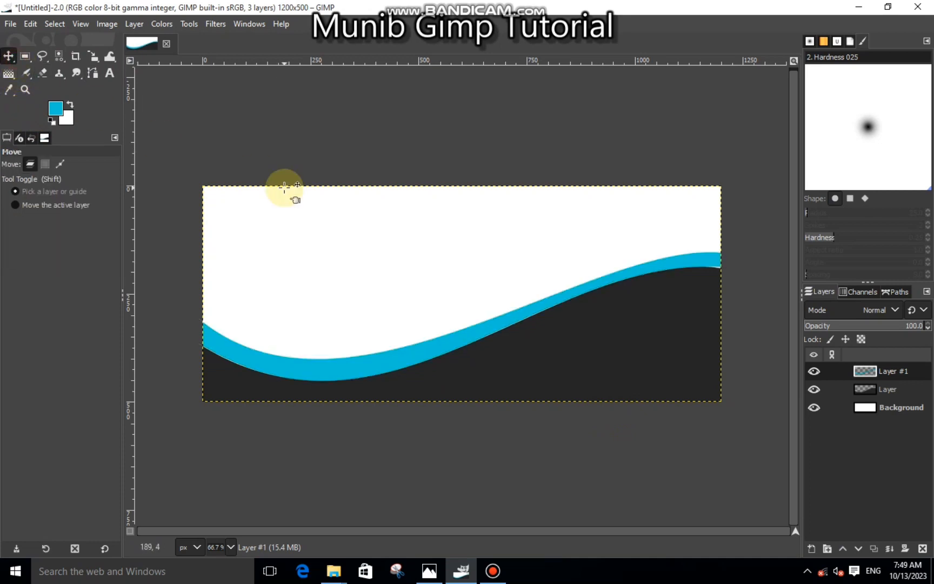
- Select the dark wave on the layer named Layer with the Select by Color tool
{"action": "left_click", "coordinate": [898, 389]}
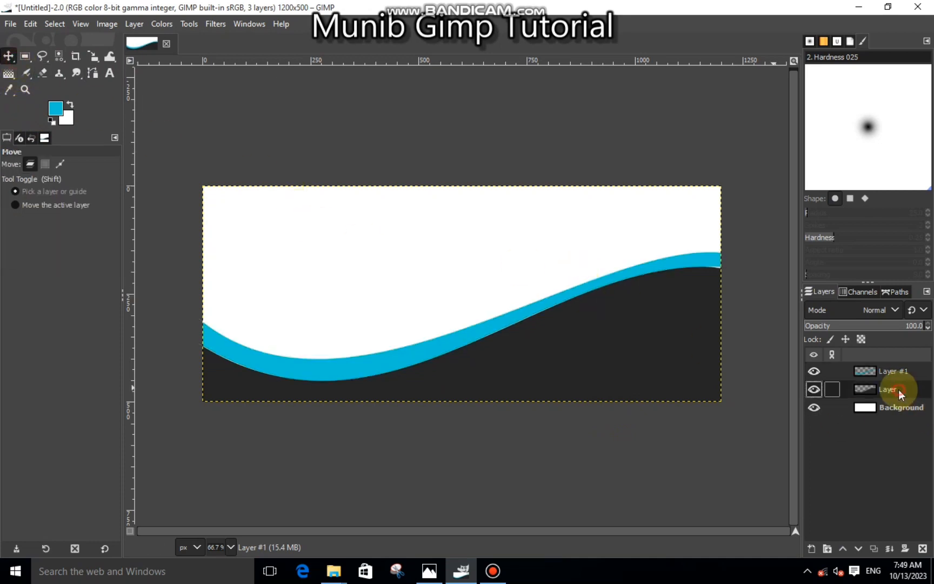
{"action": "left_click", "coordinate": [59, 56]}
{"action": "left_click", "coordinate": [473, 349]}
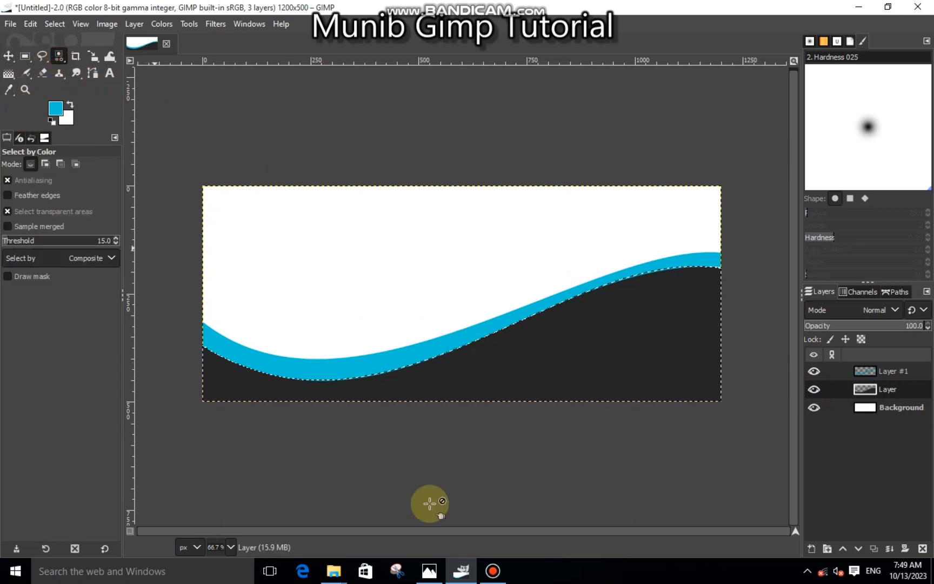
- Set the foreground color to dark blue 00219d, fill the selected wave with it and remove the selection
{"action": "left_click", "coordinate": [44, 108]}
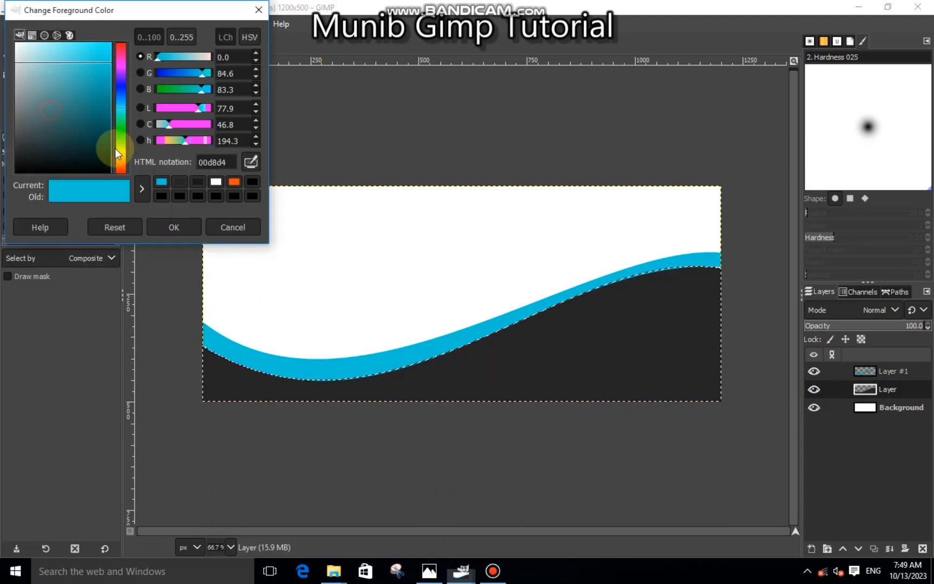
{"action": "mouse_move", "coordinate": [127, 100]}
{"action": "left_mouse_down"}
{"action": "mouse_move", "coordinate": [121, 70]}
{"action": "mouse_move", "coordinate": [130, 99]}
{"action": "mouse_move", "coordinate": [118, 106]}
{"action": "mouse_move", "coordinate": [118, 92]}
{"action": "left_mouse_up"}
{"action": "left_click", "coordinate": [122, 90]}
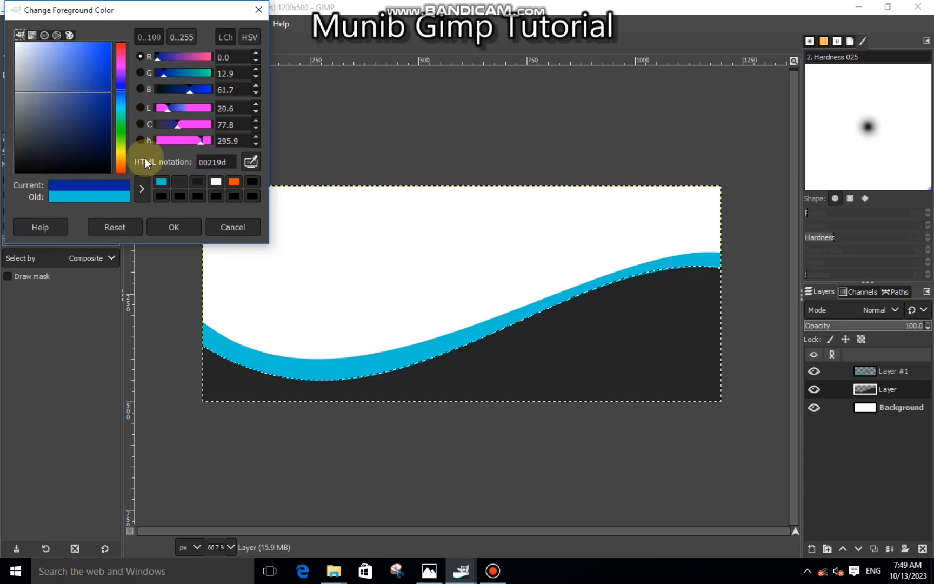
{"action": "left_click", "coordinate": [167, 226]}
{"action": "right_click", "coordinate": [331, 337]}
{"action": "mouse_move", "coordinate": [354, 375]}
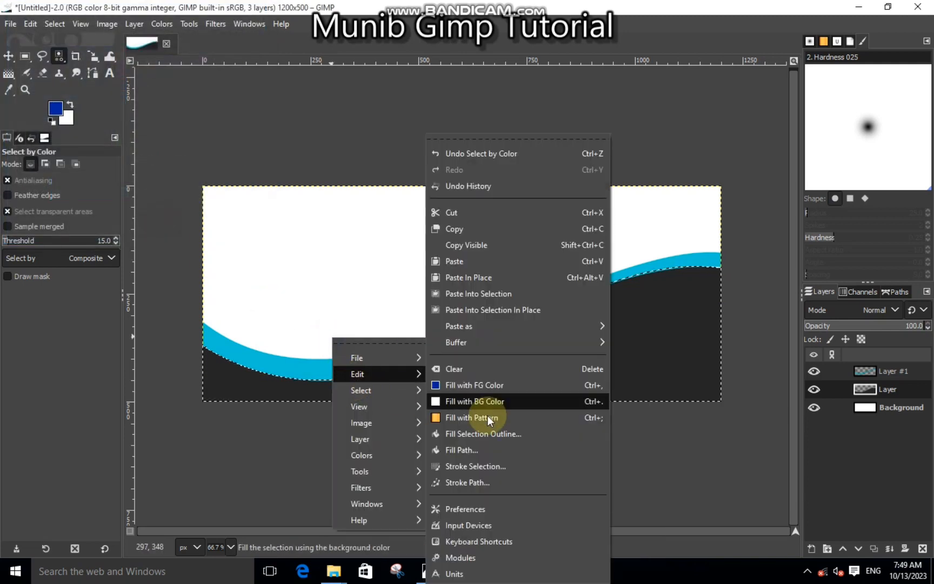
{"action": "left_click", "coordinate": [470, 385]}
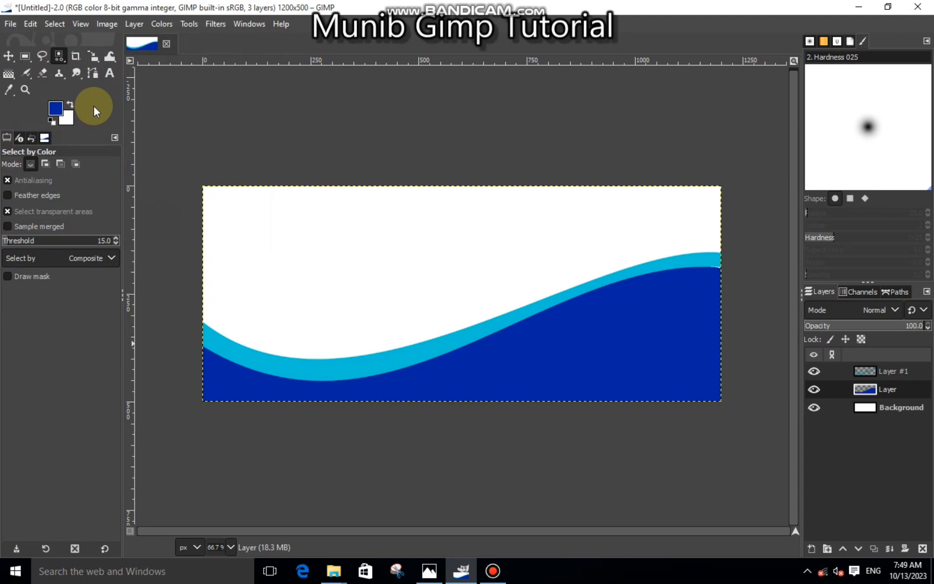
- Merge the cyan band layer down onto the blue wave layer and check the merged layer by toggling its visibility
{"action": "left_click", "coordinate": [872, 368]}
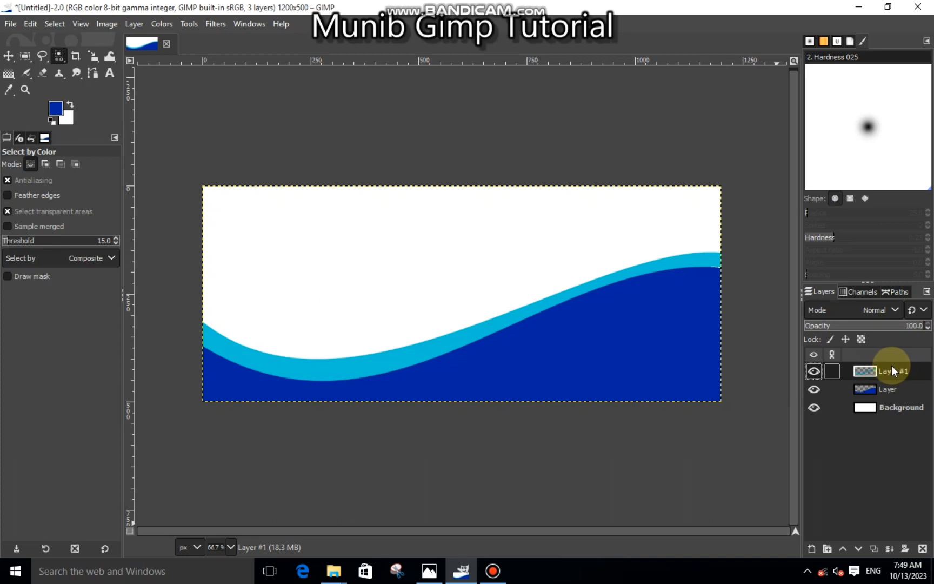
{"action": "right_click", "coordinate": [875, 371]}
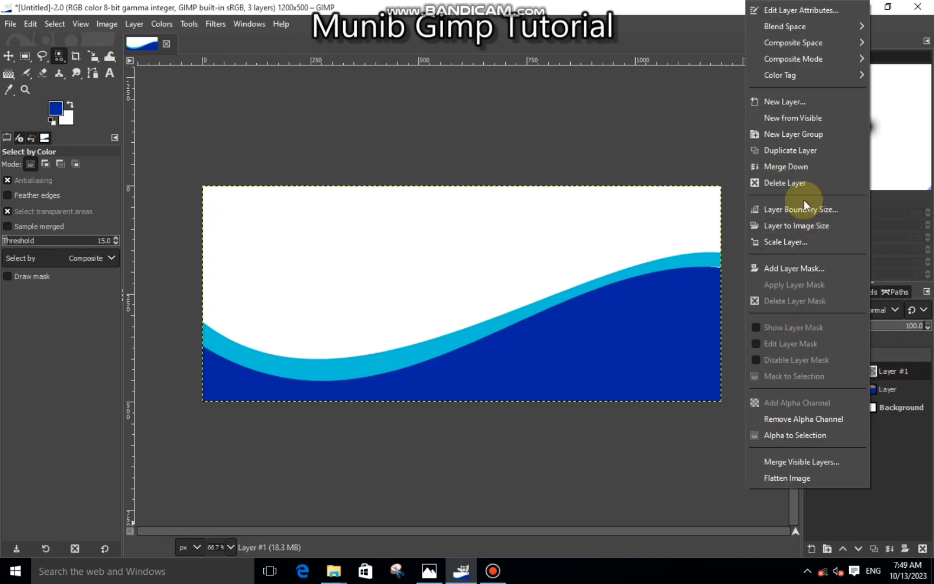
{"action": "left_click", "coordinate": [781, 166]}
{"action": "left_click", "coordinate": [812, 373]}
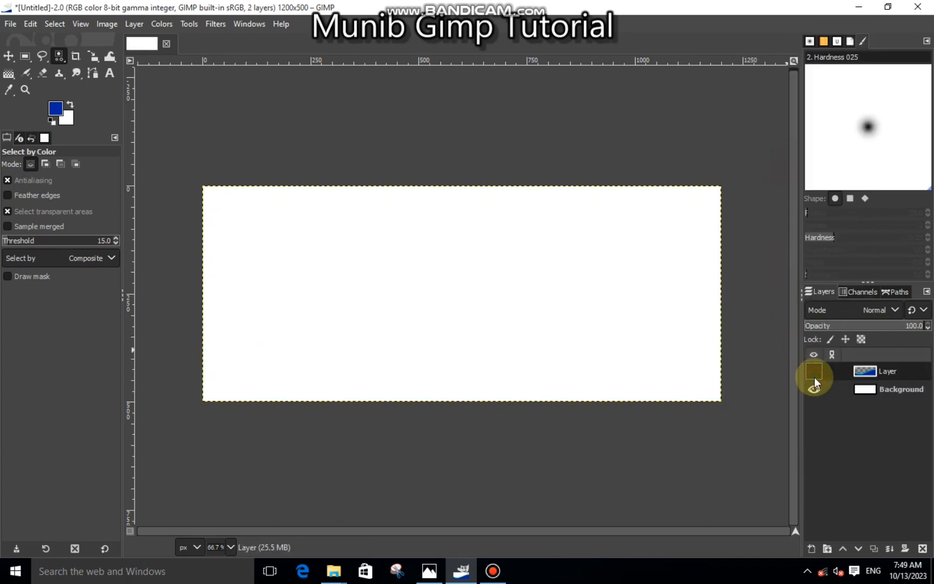
{"action": "left_click", "coordinate": [813, 373]}
- Draw a nearly circular ellipse selection of about 406 × 409 px over the right half of the banner, positioned at about 623, 38
{"action": "left_click", "coordinate": [27, 54]}
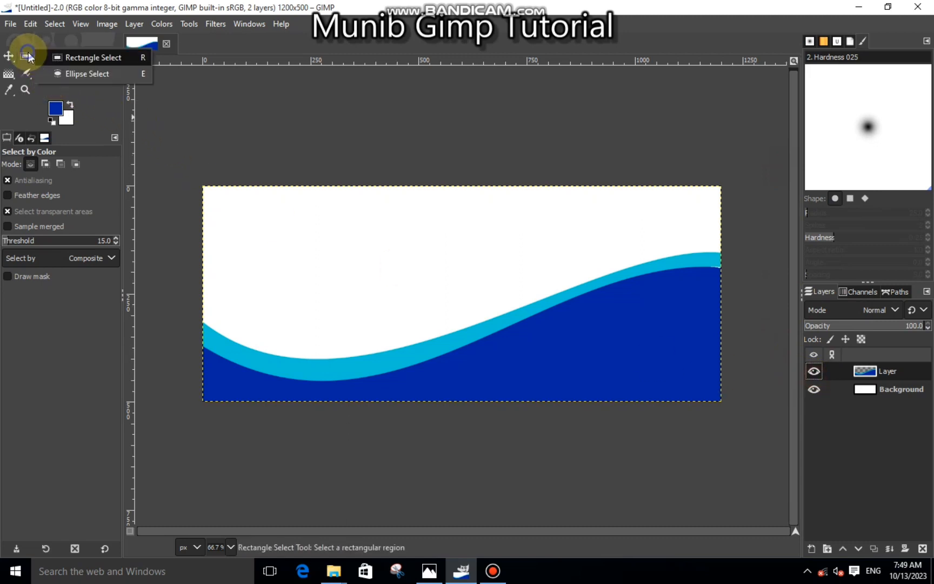
{"action": "left_click", "coordinate": [58, 71]}
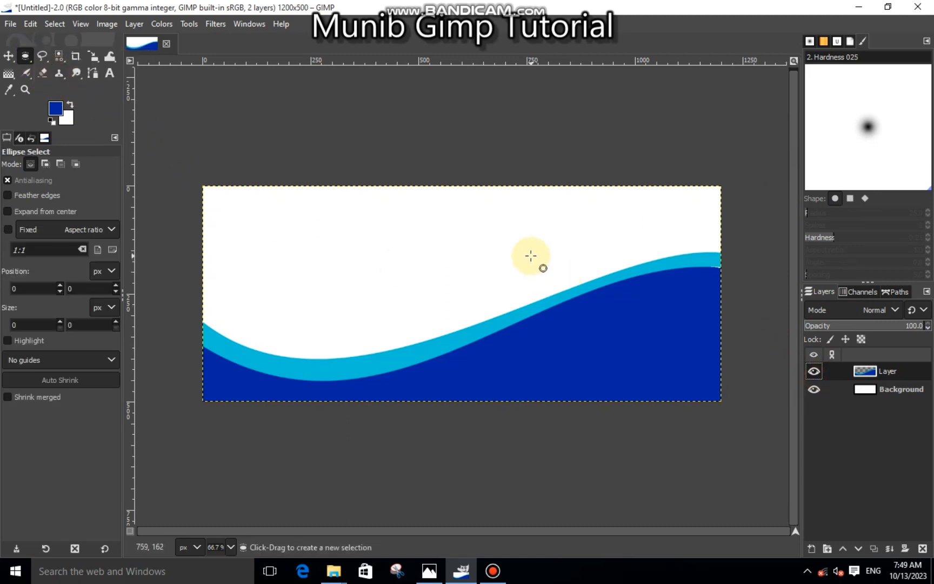
{"action": "left_click_drag", "start_coordinate": [530, 256], "coordinate": [689, 404]}
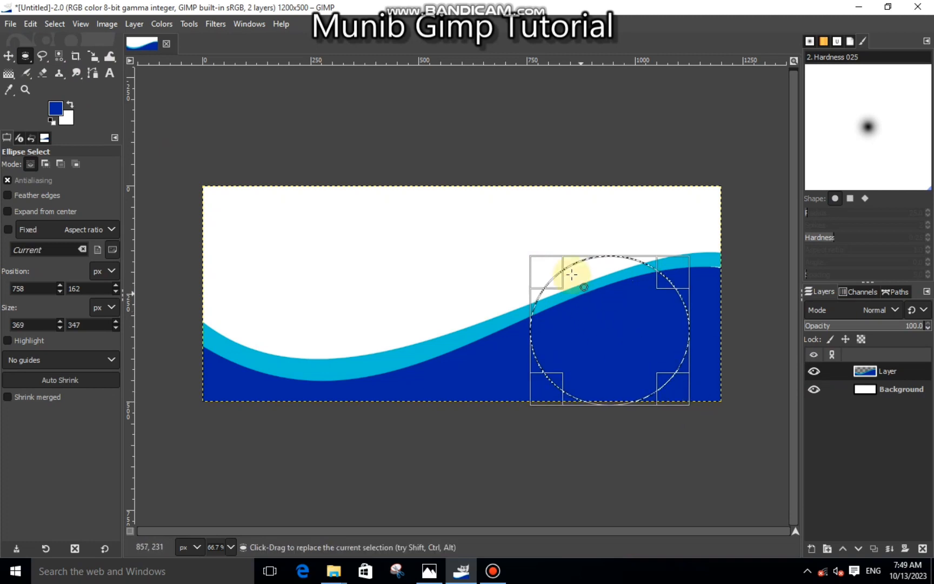
{"action": "left_click_drag", "start_coordinate": [604, 271], "coordinate": [604, 252]}
{"action": "left_click_drag", "start_coordinate": [619, 308], "coordinate": [575, 262]}
{"action": "left_click_drag", "start_coordinate": [641, 350], "coordinate": [660, 352]}
{"action": "left_click_drag", "start_coordinate": [585, 307], "coordinate": [577, 309]}
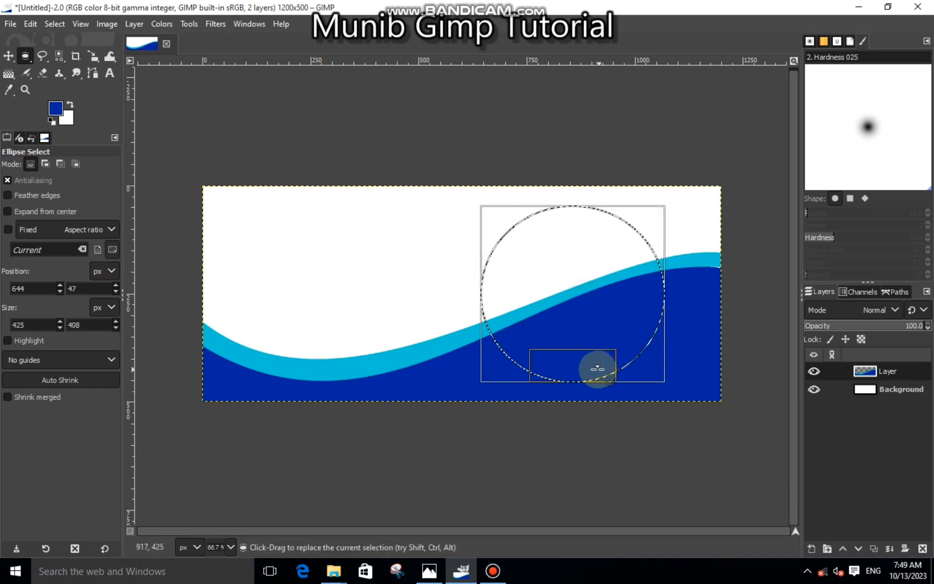
{"action": "left_click_drag", "start_coordinate": [597, 367], "coordinate": [594, 373]}
{"action": "left_click_drag", "start_coordinate": [579, 301], "coordinate": [573, 298]}
{"action": "left_click_drag", "start_coordinate": [638, 358], "coordinate": [635, 352]}
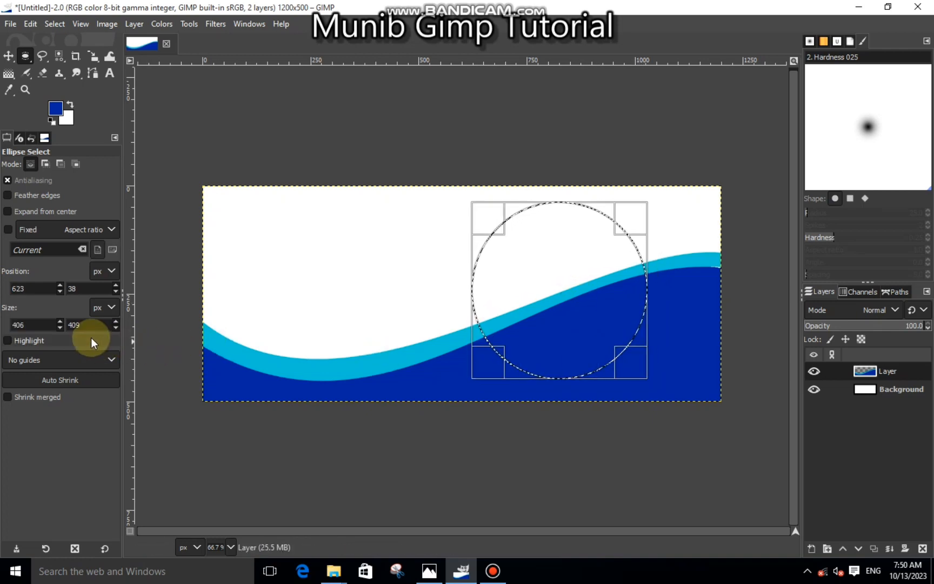
- Set the ellipse selection's width to 409 px and cut the selected circle out of the wave layer
{"action": "left_click", "coordinate": [59, 321]}
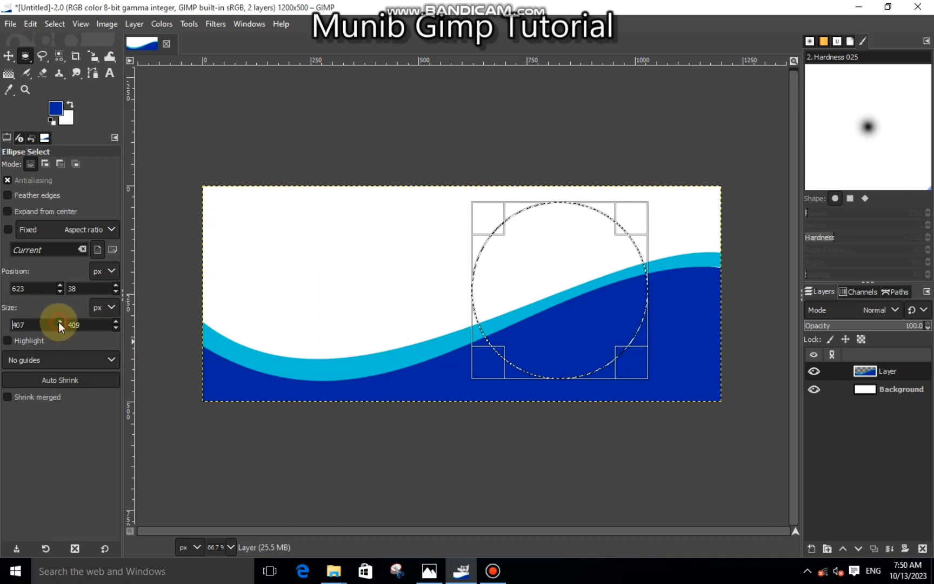
{"action": "left_click", "coordinate": [60, 321]}
{"action": "left_click", "coordinate": [60, 321]}
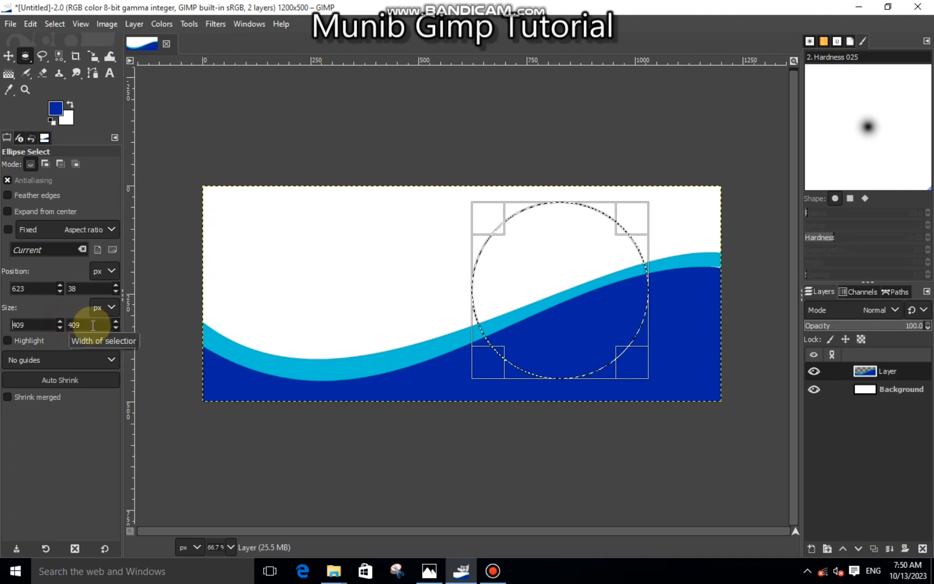
{"action": "right_click", "coordinate": [570, 300]}
{"action": "mouse_move", "coordinate": [599, 334]}
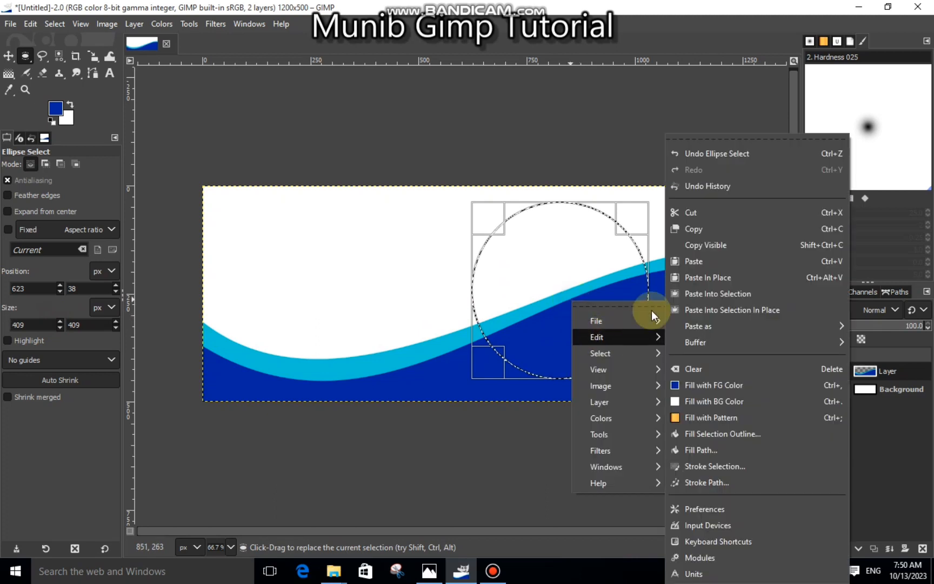
{"action": "left_click", "coordinate": [684, 219]}
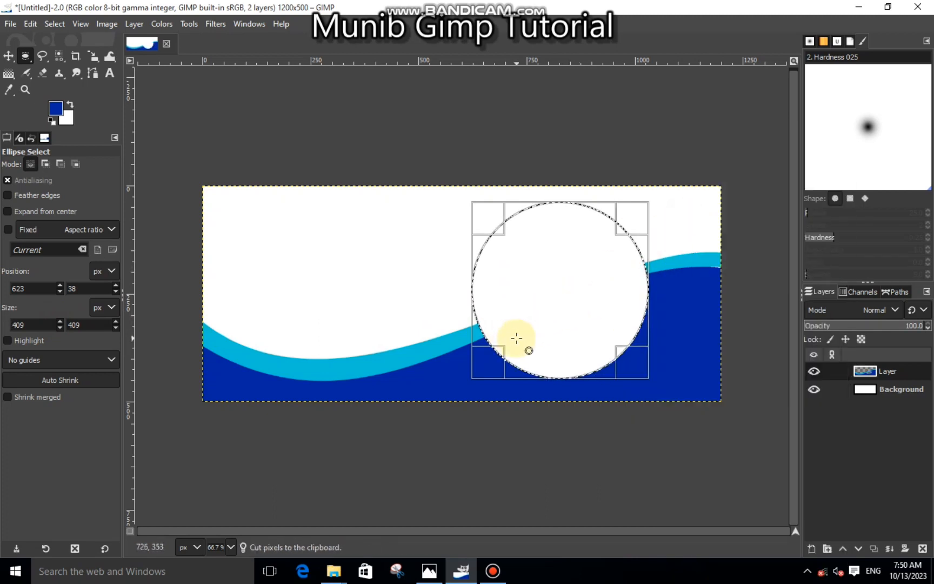
- Enable Expand from center for Ellipse Select, try shrinking the circular selection and undo the resize
{"action": "left_click", "coordinate": [8, 211]}
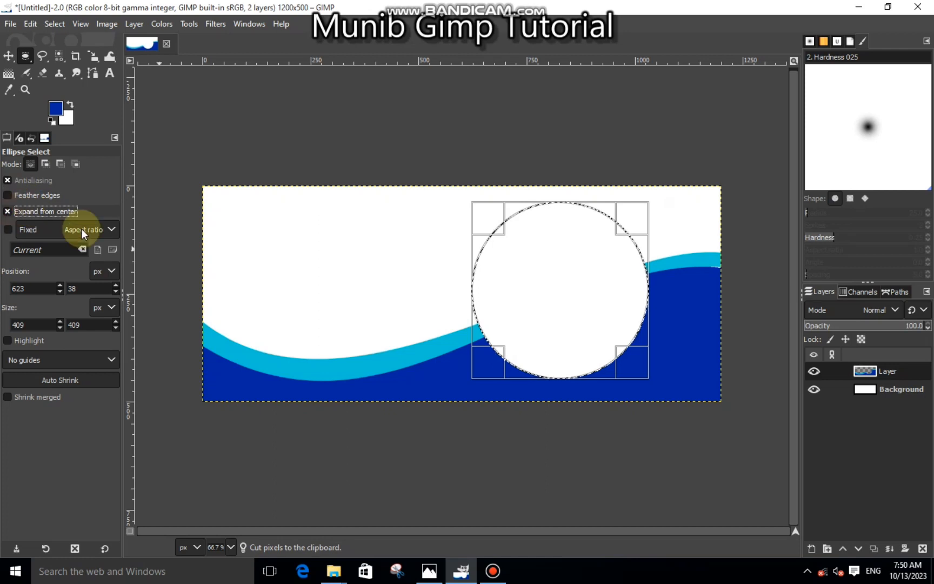
{"action": "left_click_drag", "start_coordinate": [649, 373], "coordinate": [632, 359]}
{"action": "key", "text": "ctrl+z"}
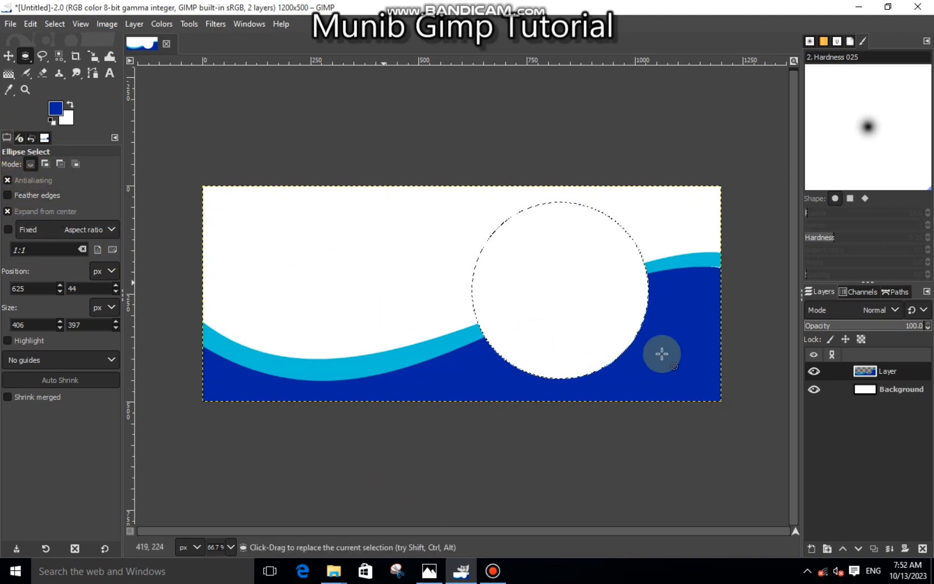
- Set the foreground color to the recently used cyan and the background color to dark blue 00219d
{"action": "left_click", "coordinate": [56, 110]}
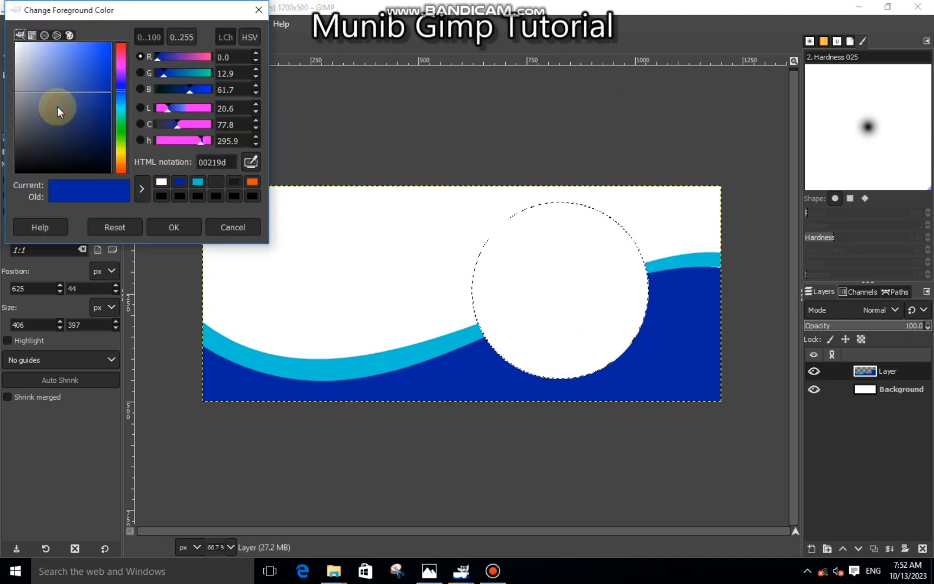
{"action": "left_click", "coordinate": [199, 181]}
{"action": "left_click", "coordinate": [178, 227]}
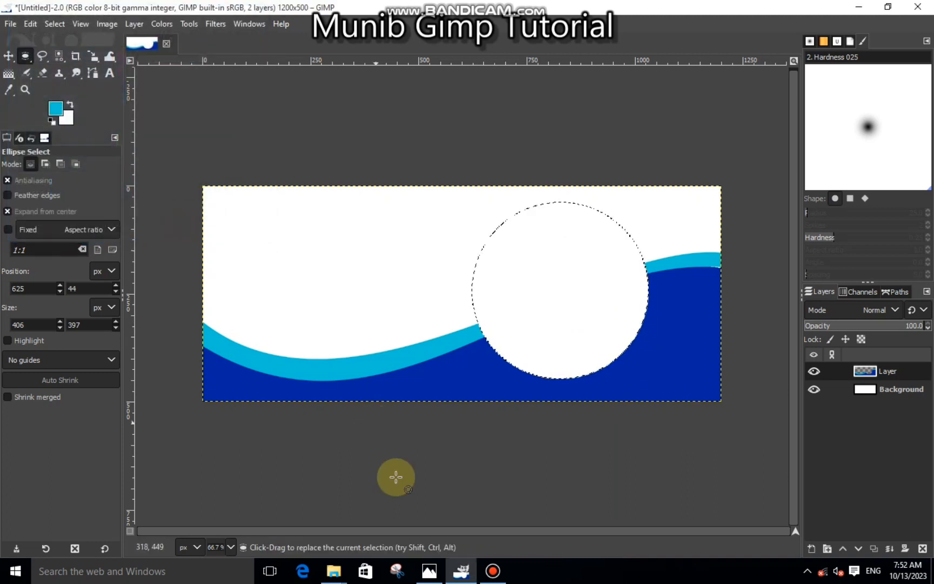
{"action": "left_click", "coordinate": [68, 119]}
{"action": "left_click", "coordinate": [181, 181]}
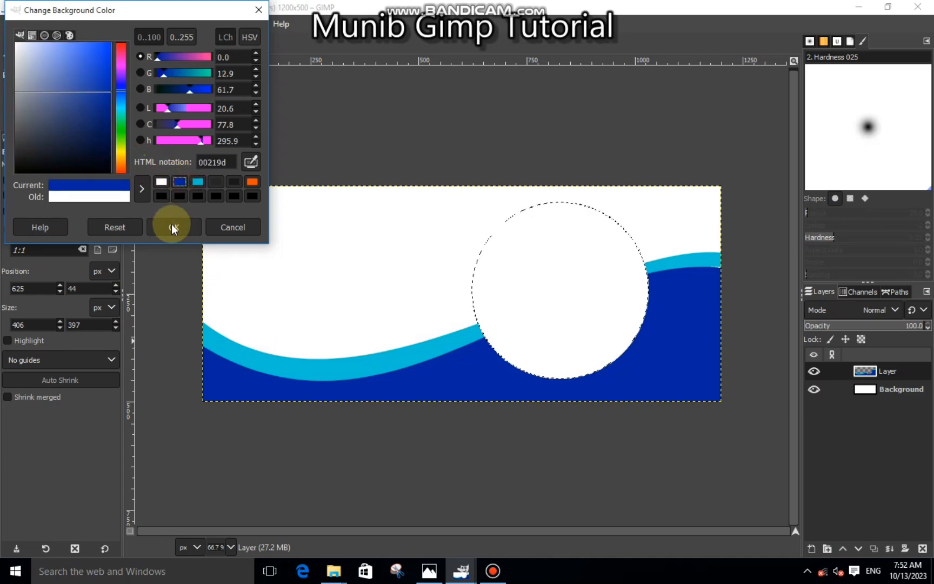
{"action": "left_click", "coordinate": [173, 226]}
- Draw a linear FG to BG (HSV counter-clockwise) gradient across the circular selection from its right side to about 732, 230
{"action": "left_click", "coordinate": [15, 75]}
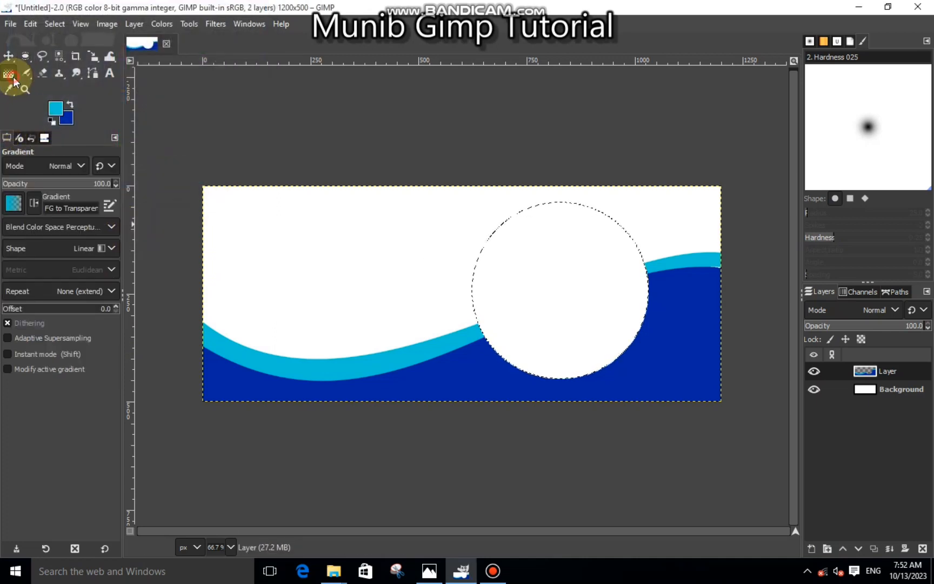
{"action": "left_click", "coordinate": [13, 204]}
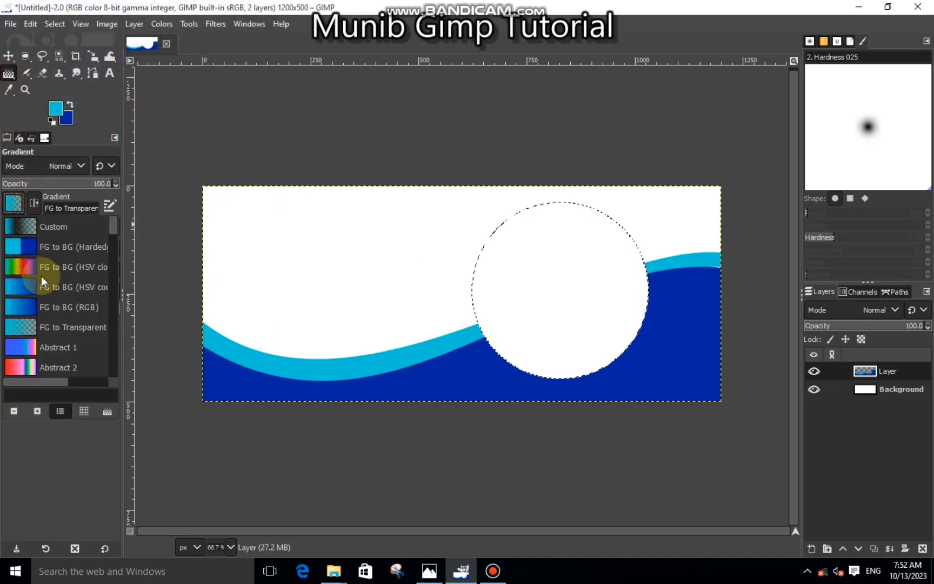
{"action": "left_click", "coordinate": [21, 287]}
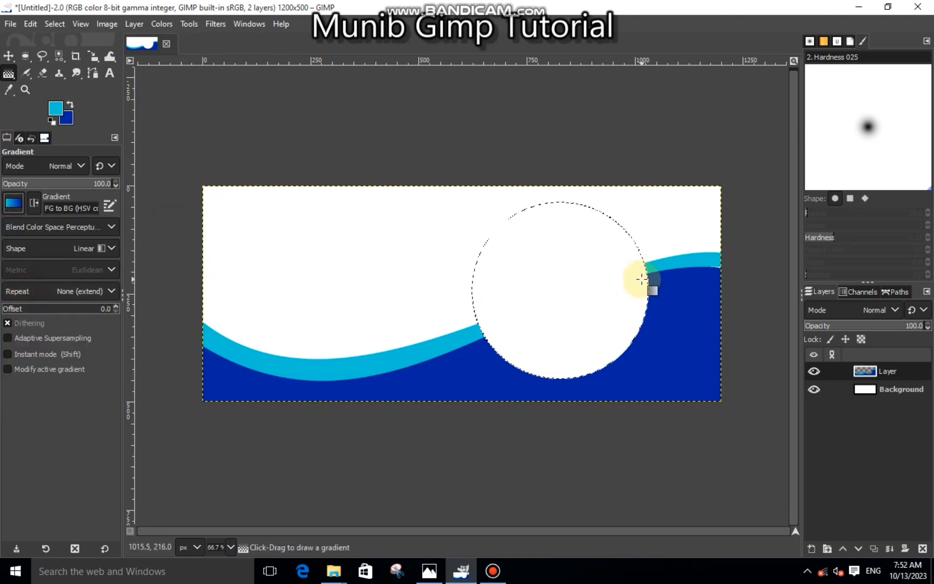
{"action": "left_click_drag", "start_coordinate": [676, 280], "coordinate": [542, 284]}
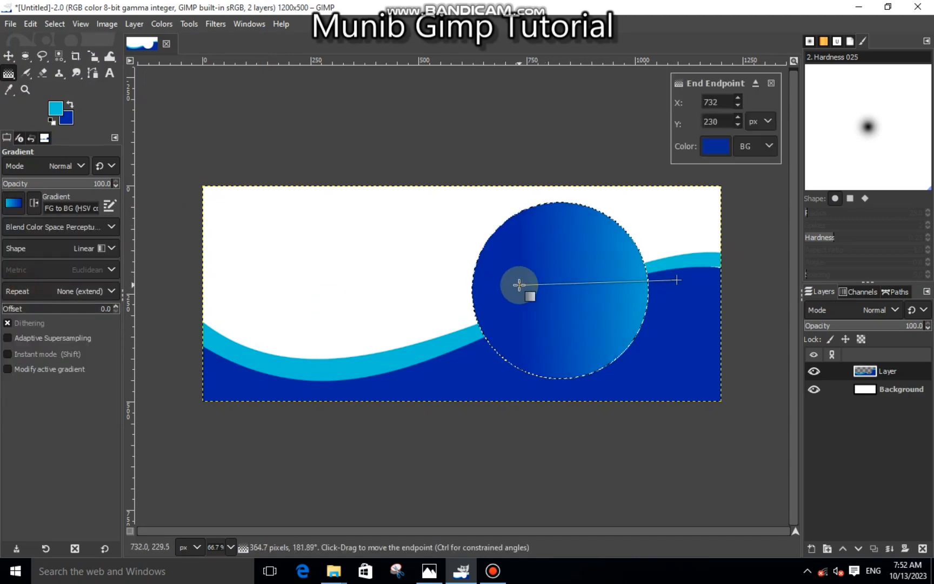
- Reverse the gradient in the circle, extend its cyan start endpoint to about 662, 214 and commit it
{"action": "left_click", "coordinate": [34, 207]}
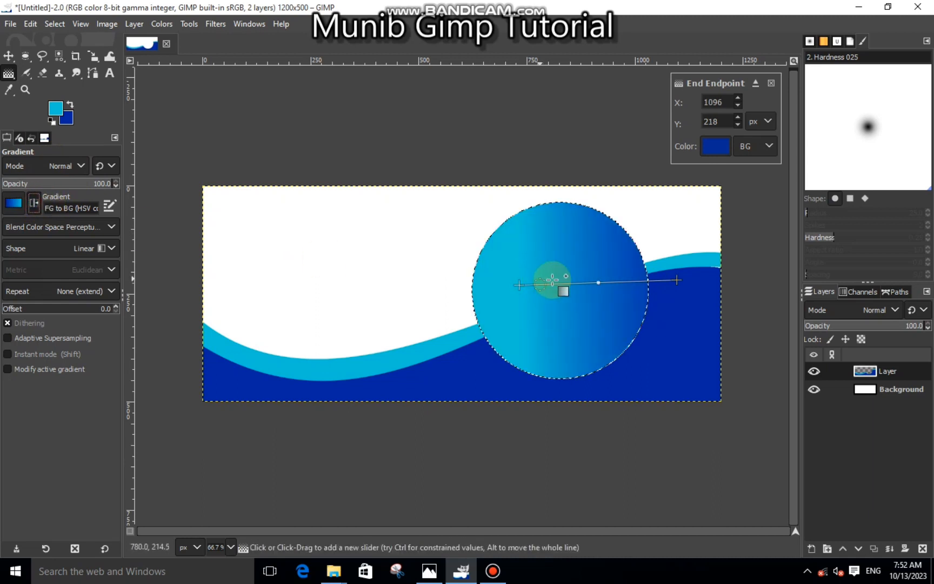
{"action": "left_click_drag", "start_coordinate": [517, 284], "coordinate": [510, 283]}
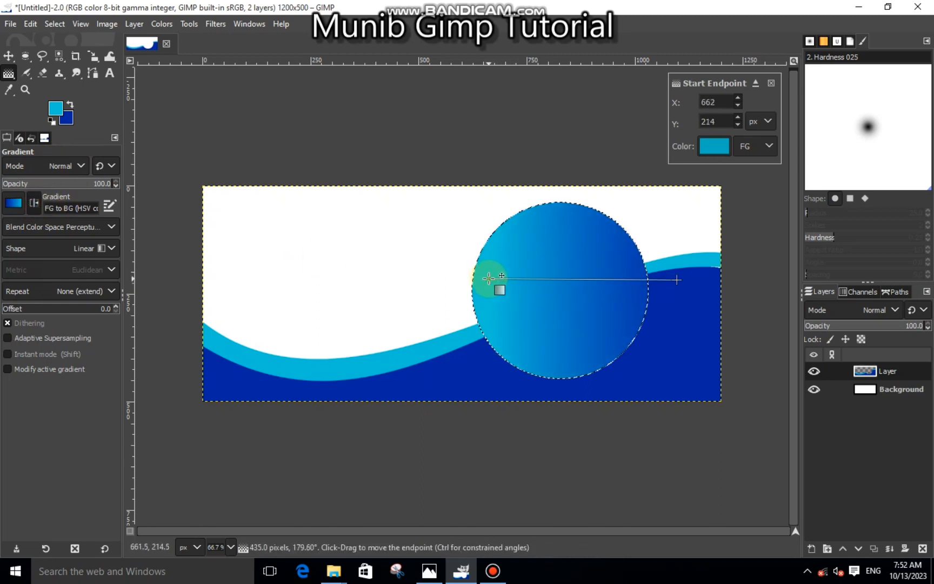
{"action": "left_click", "coordinate": [8, 56]}
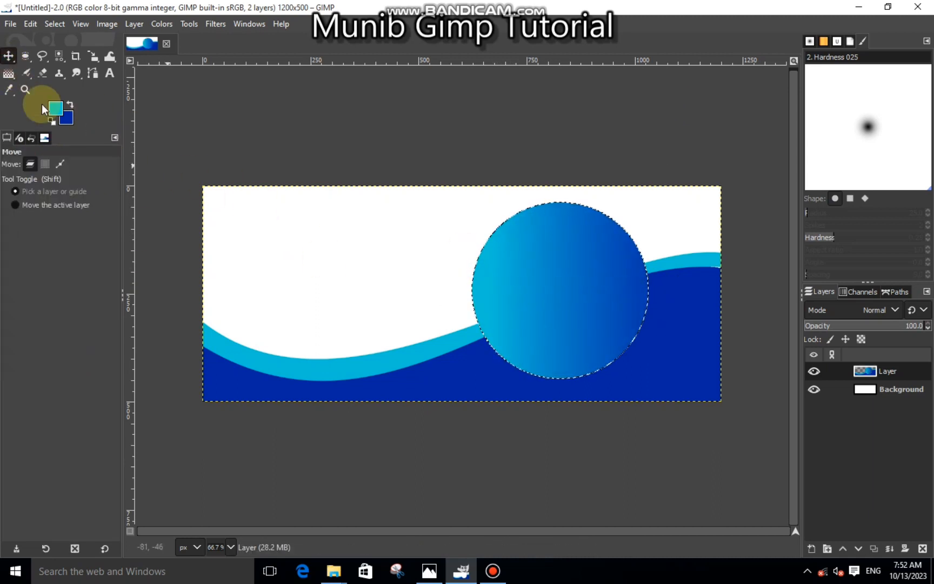
- Draw a slightly smaller circular selection inside the gradient circle on Layer #1 and set its height to 387 px to match its width
{"action": "left_click", "coordinate": [29, 58]}
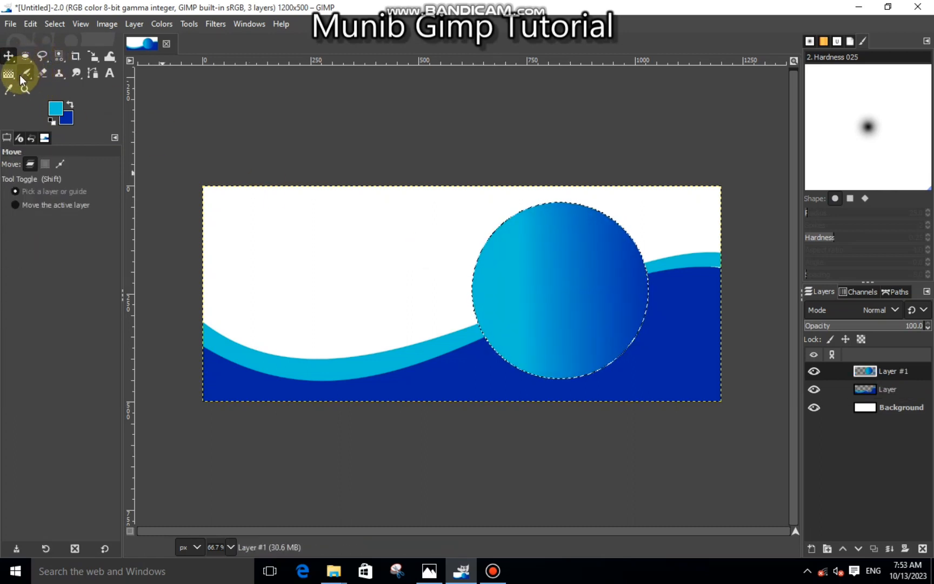
{"action": "left_click", "coordinate": [26, 55]}
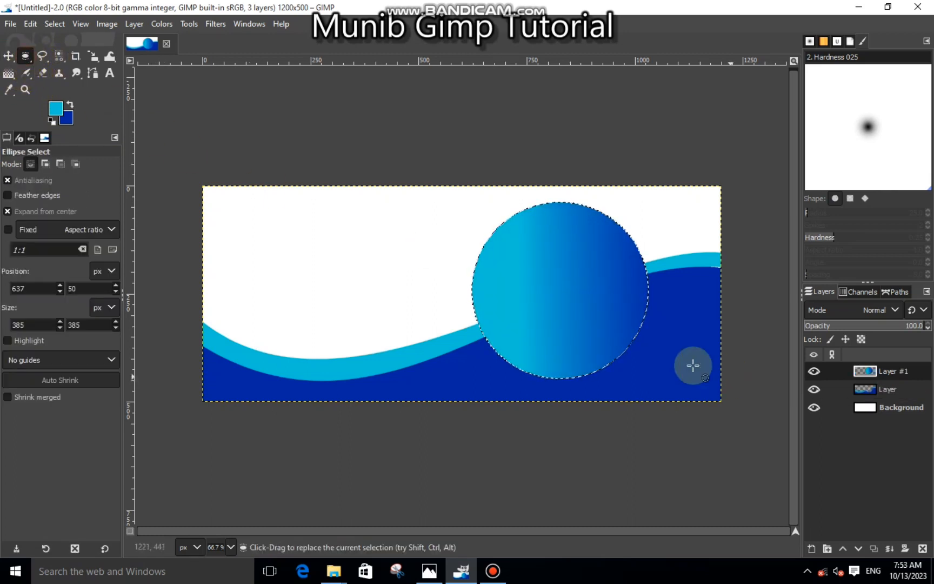
{"action": "left_click", "coordinate": [619, 327]}
{"action": "left_click_drag", "start_coordinate": [626, 354], "coordinate": [623, 349]}
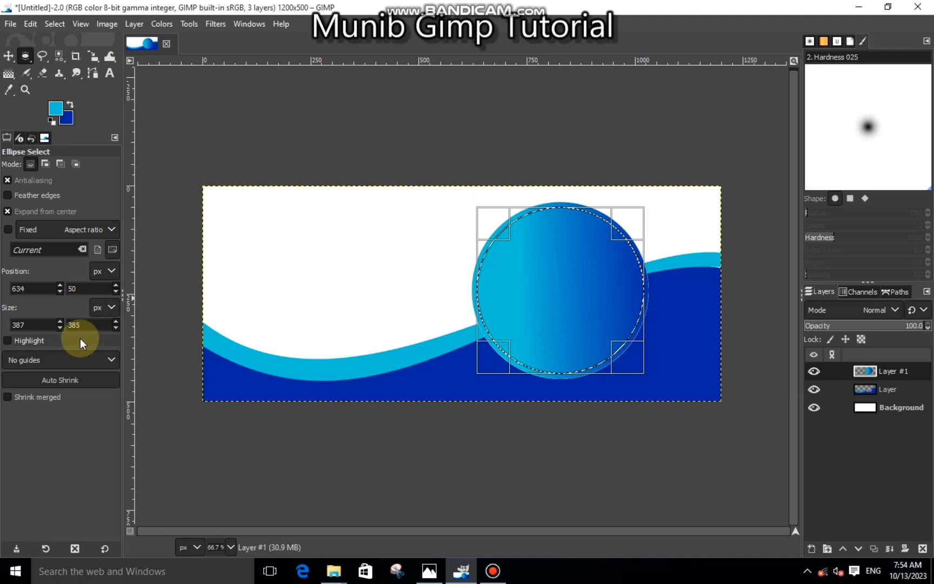
{"action": "left_click", "coordinate": [115, 322]}
{"action": "left_click", "coordinate": [115, 322]}
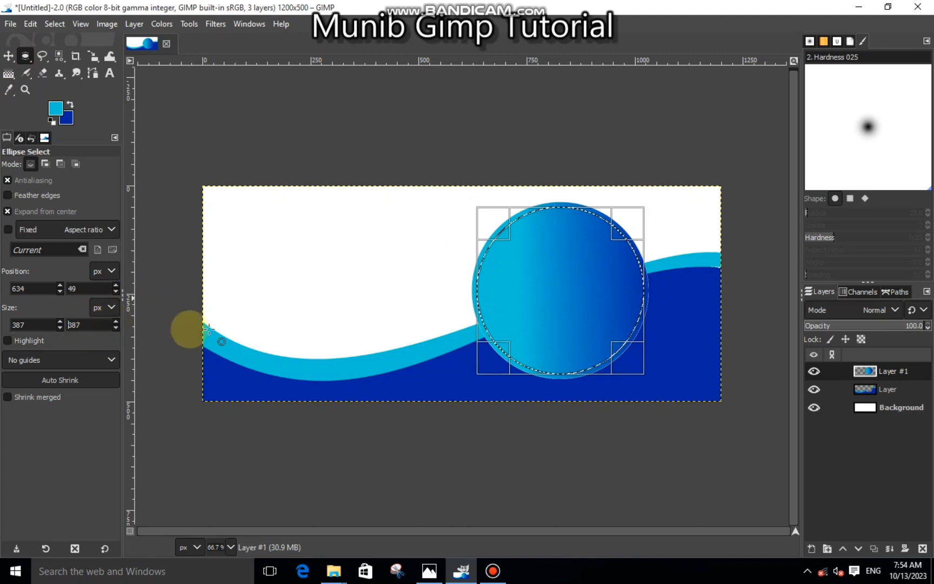
- Cut the selected inner circle out of Layer #1 to leave a thin gradient ring, and remove the selection
{"action": "left_click", "coordinate": [547, 300]}
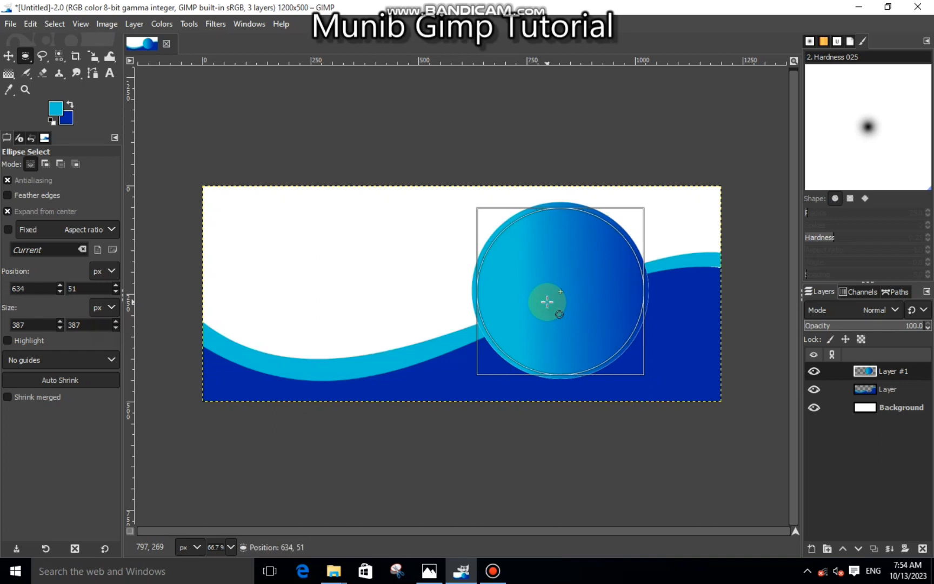
{"action": "right_click", "coordinate": [547, 301]}
{"action": "mouse_move", "coordinate": [567, 338]}
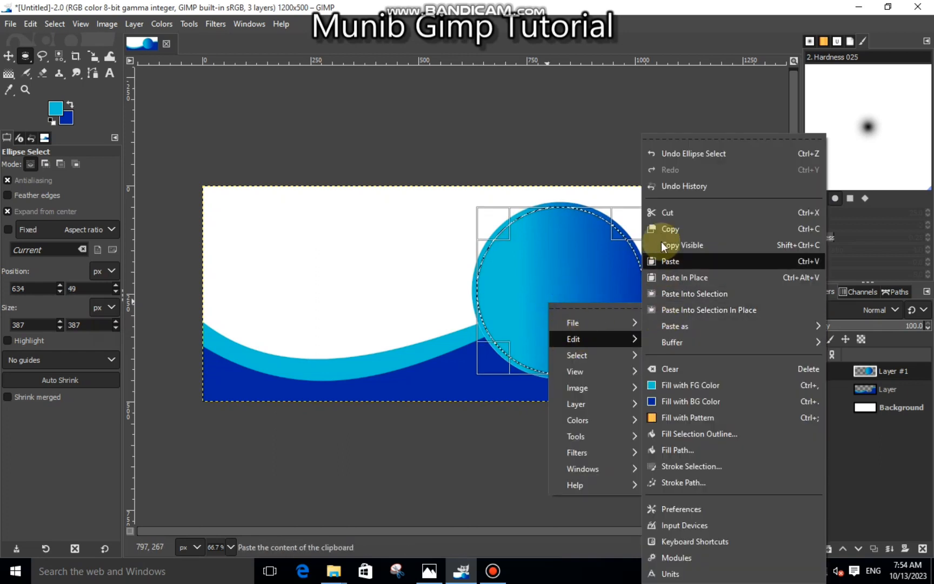
{"action": "left_click", "coordinate": [671, 212]}
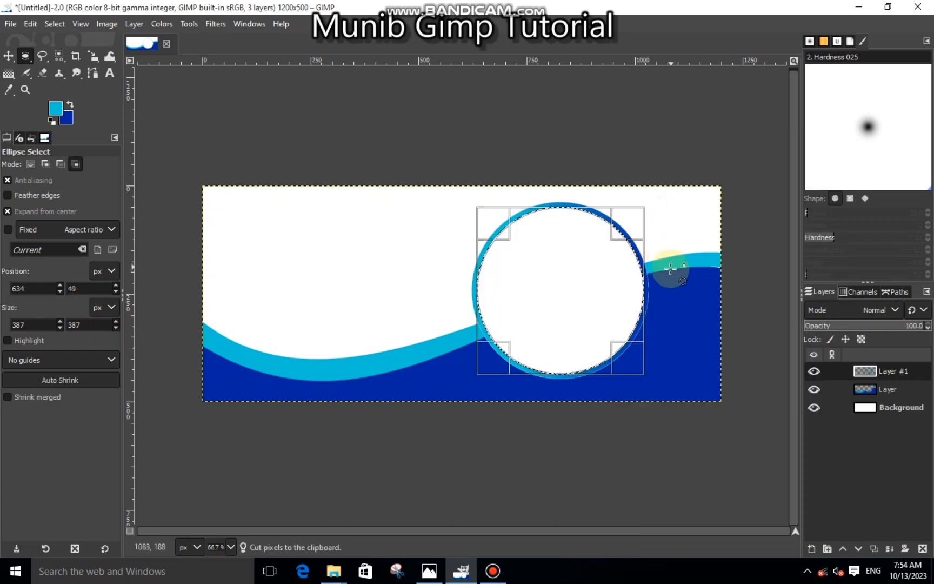
{"action": "key", "text": "ctrl+shift+a"}
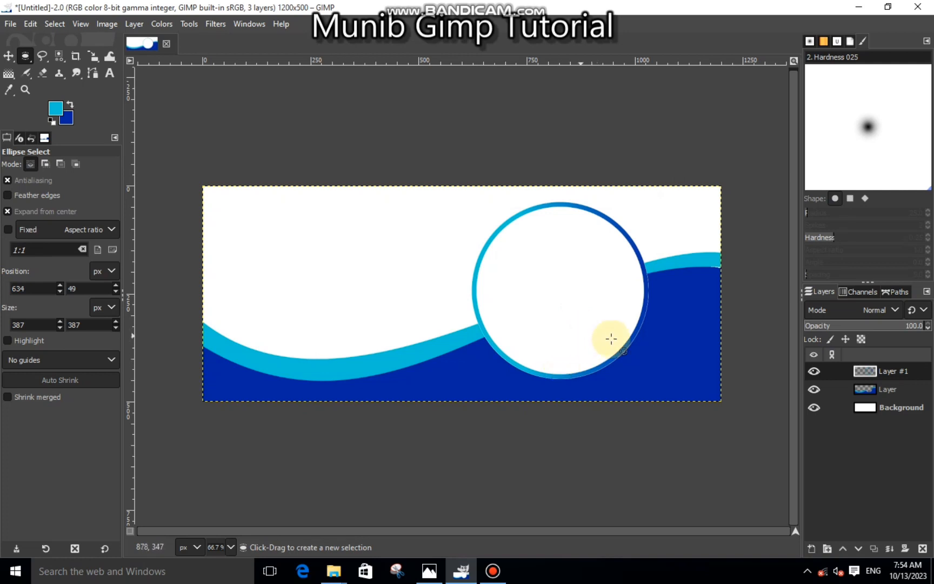
- Start a Drop Shadow filter on the ring layer with linked X and Y offsets of -22.194 and opacity 1.203
{"action": "left_click", "coordinate": [216, 25]}
{"action": "mouse_move", "coordinate": [343, 153]}
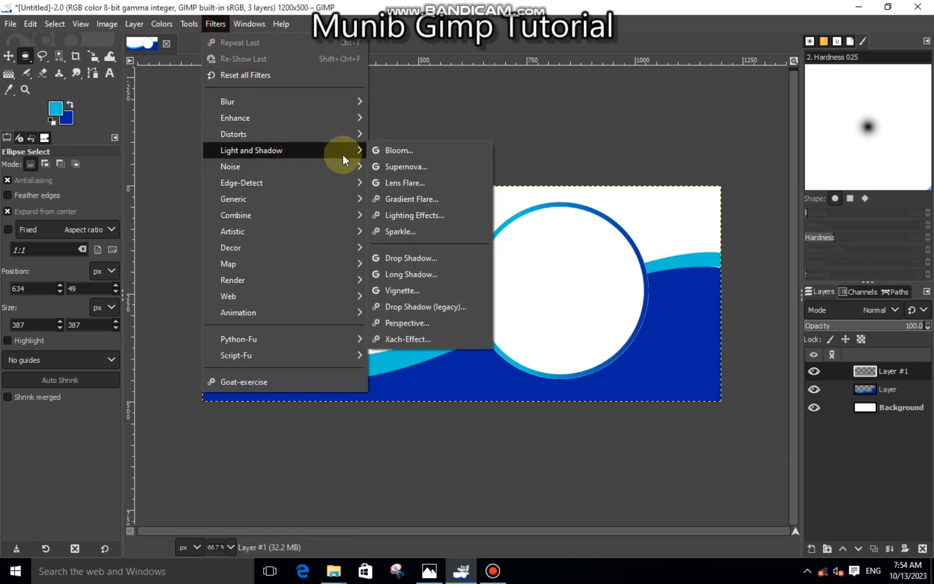
{"action": "left_click", "coordinate": [397, 258]}
{"action": "left_click_drag", "start_coordinate": [564, 184], "coordinate": [169, 172]}
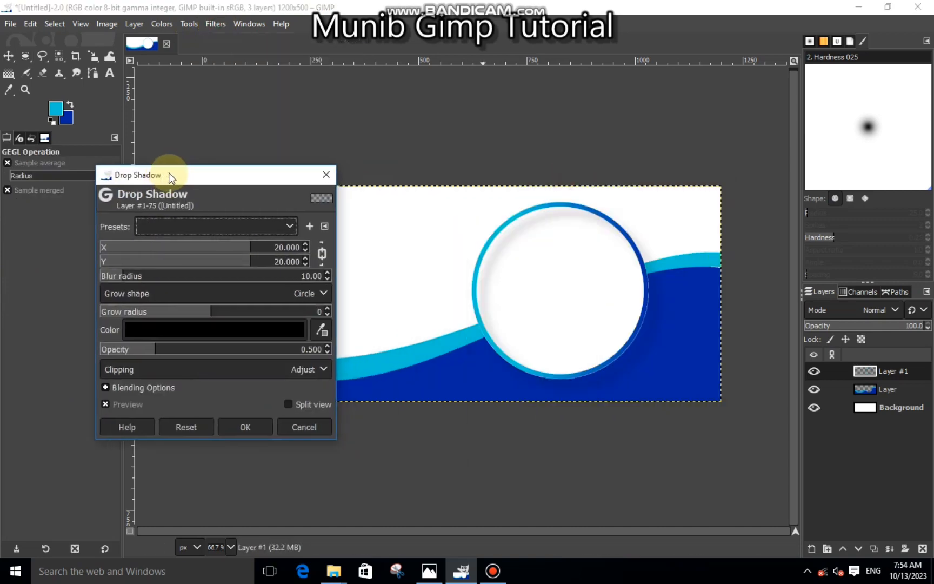
{"action": "left_click", "coordinate": [204, 349]}
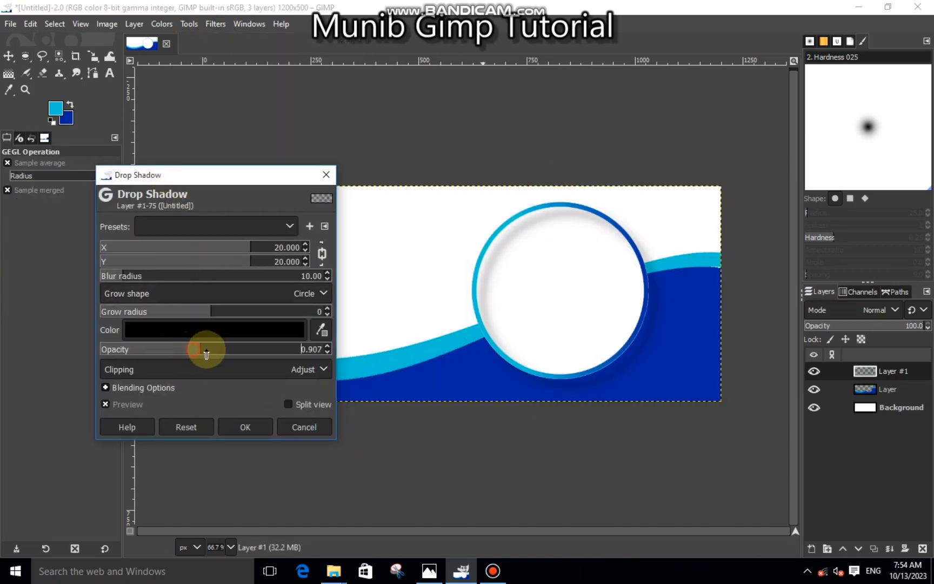
{"action": "left_click", "coordinate": [174, 250]}
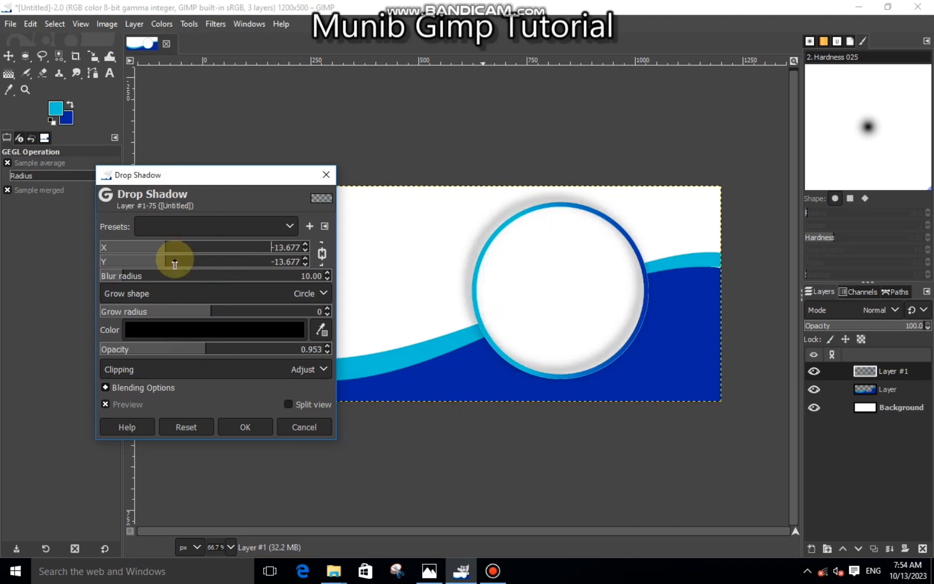
{"action": "left_click", "coordinate": [144, 247]}
{"action": "left_click", "coordinate": [235, 349]}
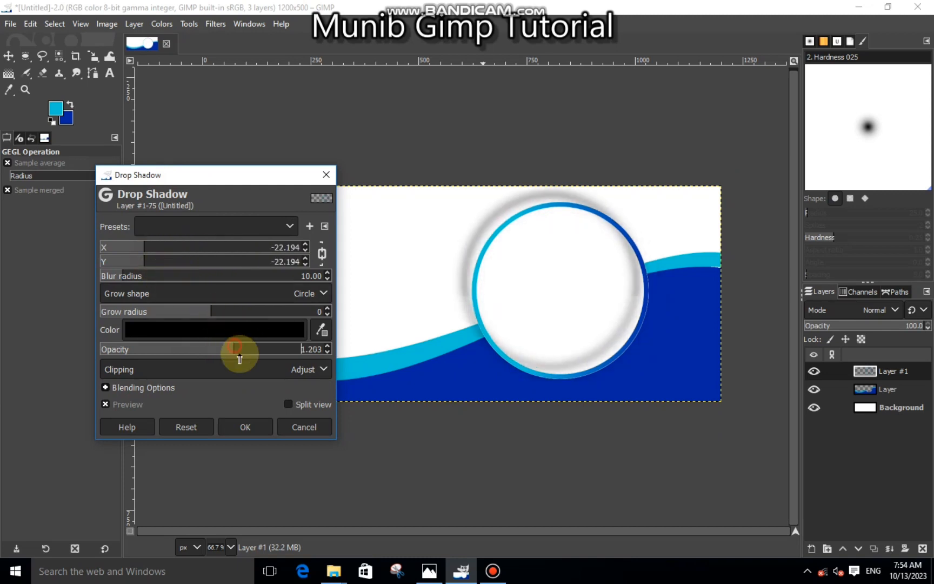
- Unlink the shadow's X and Y offsets and set X to -9.548 and Y to 1.806
{"action": "left_click", "coordinate": [322, 253]}
{"action": "left_click", "coordinate": [179, 248]}
{"action": "mouse_move", "coordinate": [180, 254]}
{"action": "left_mouse_down"}
{"action": "mouse_move", "coordinate": [171, 254]}
{"action": "mouse_move", "coordinate": [203, 265]}
{"action": "mouse_move", "coordinate": [168, 250]}
{"action": "left_mouse_up"}
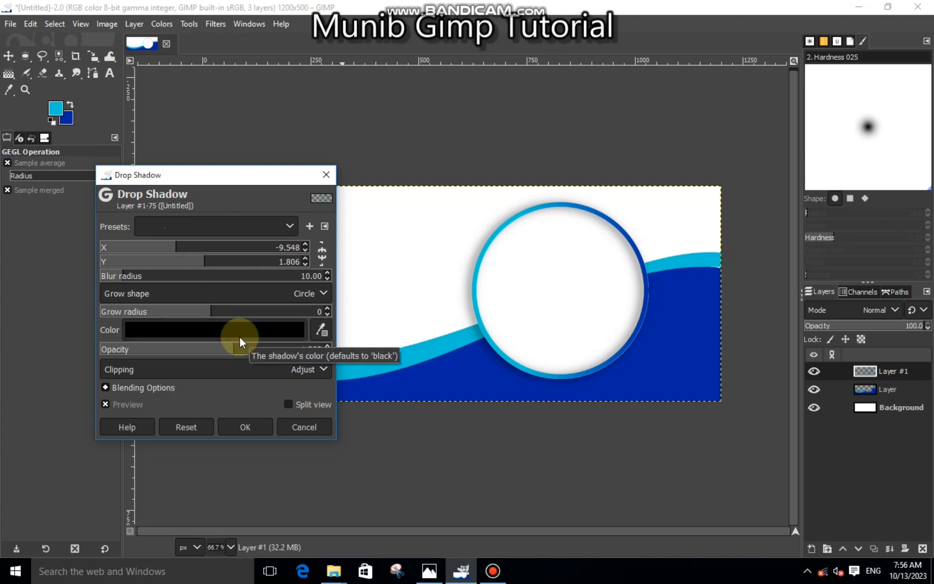
- Refine the ring's drop shadow to blur radius 10.58, opacity 1.442 and X offset -11.613
{"action": "left_click", "coordinate": [134, 276]}
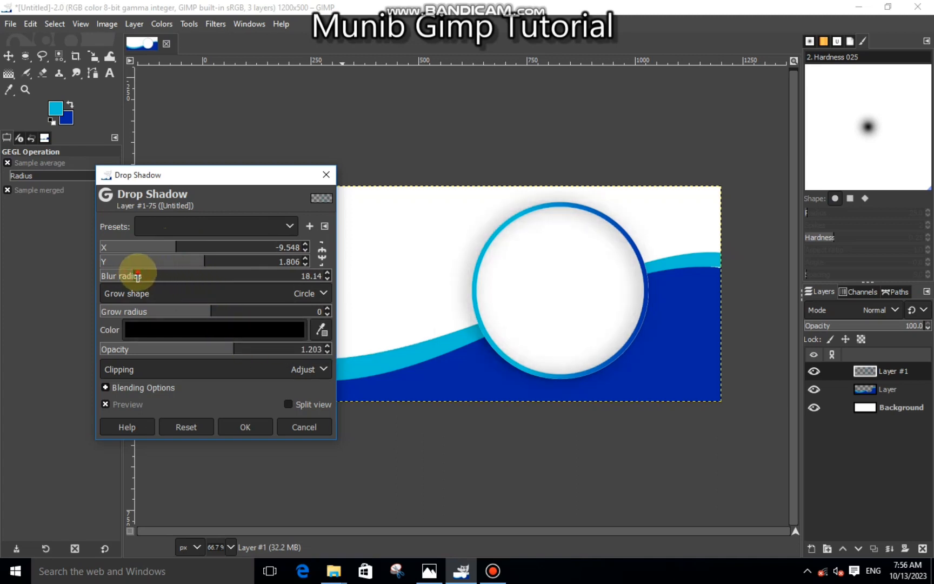
{"action": "left_click_drag", "start_coordinate": [137, 276], "coordinate": [117, 276]}
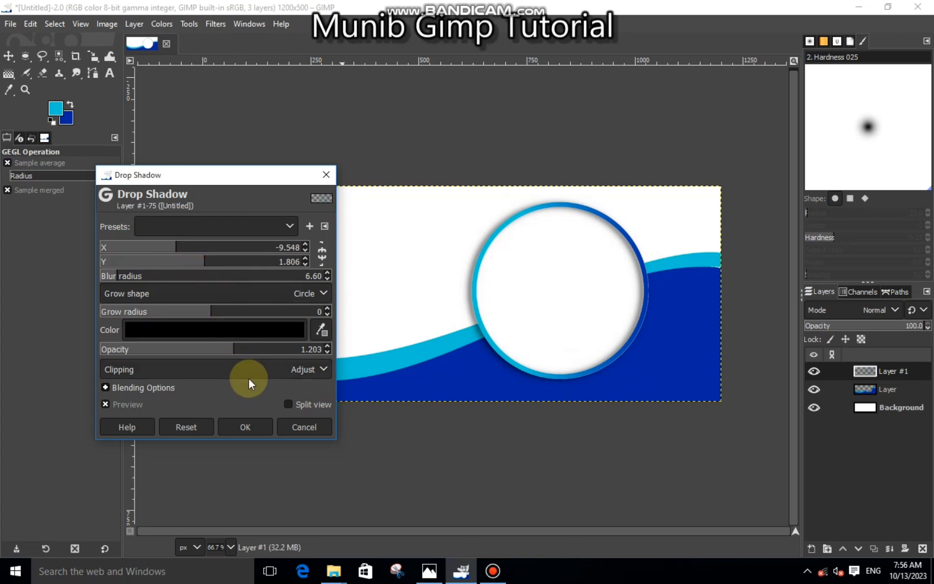
{"action": "left_click", "coordinate": [259, 349]}
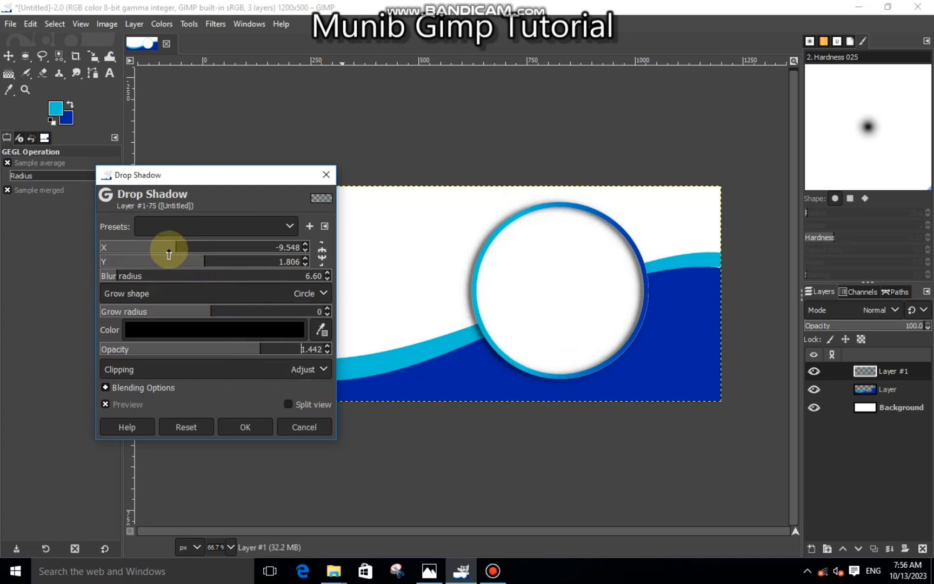
{"action": "left_click", "coordinate": [169, 252]}
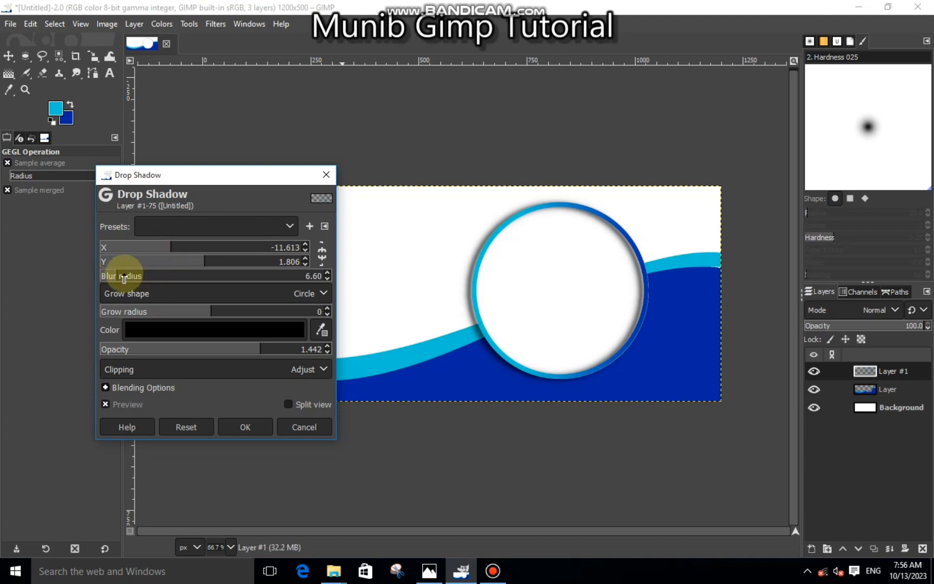
{"action": "left_click", "coordinate": [125, 276]}
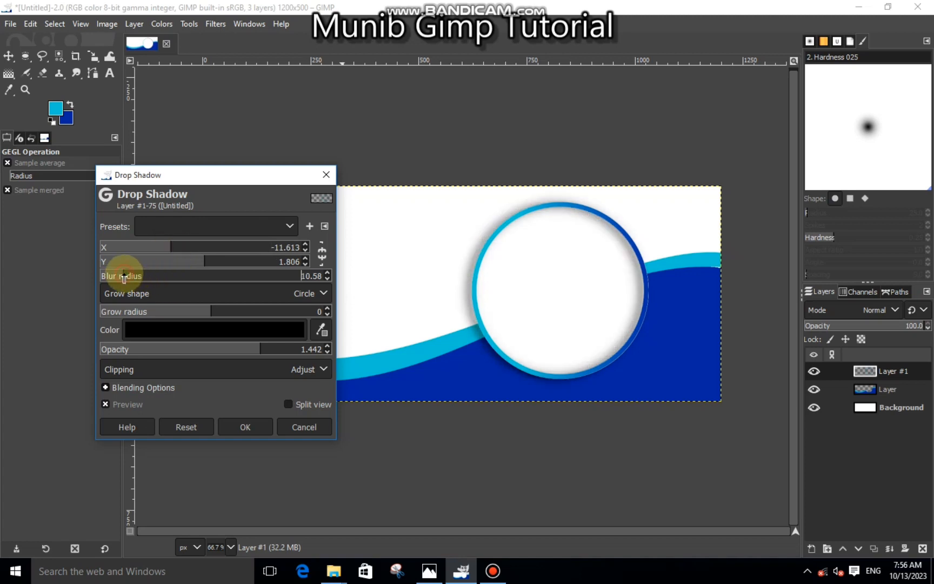
- Apply the ring's drop shadow and bring the black-and-white cityscape photo from the Downloads folder into the banner as a new layer
{"action": "left_click", "coordinate": [261, 424]}
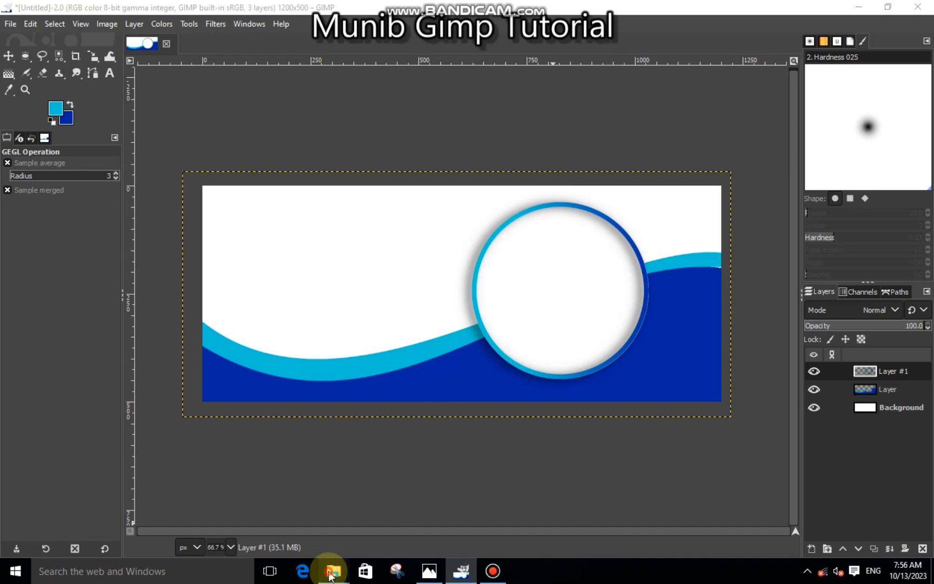
{"action": "mouse_move", "coordinate": [333, 570]}
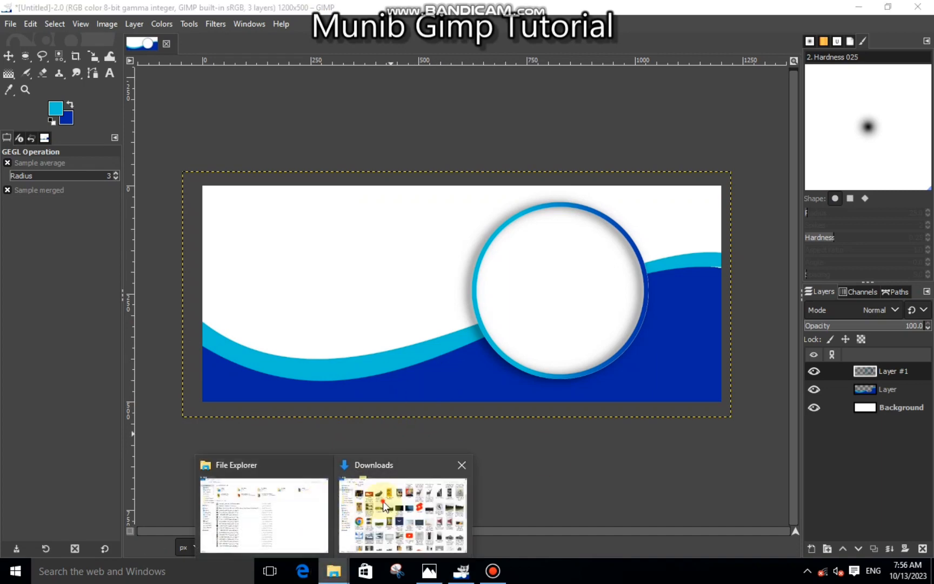
{"action": "left_click", "coordinate": [378, 513]}
{"action": "left_click", "coordinate": [54, 358]}
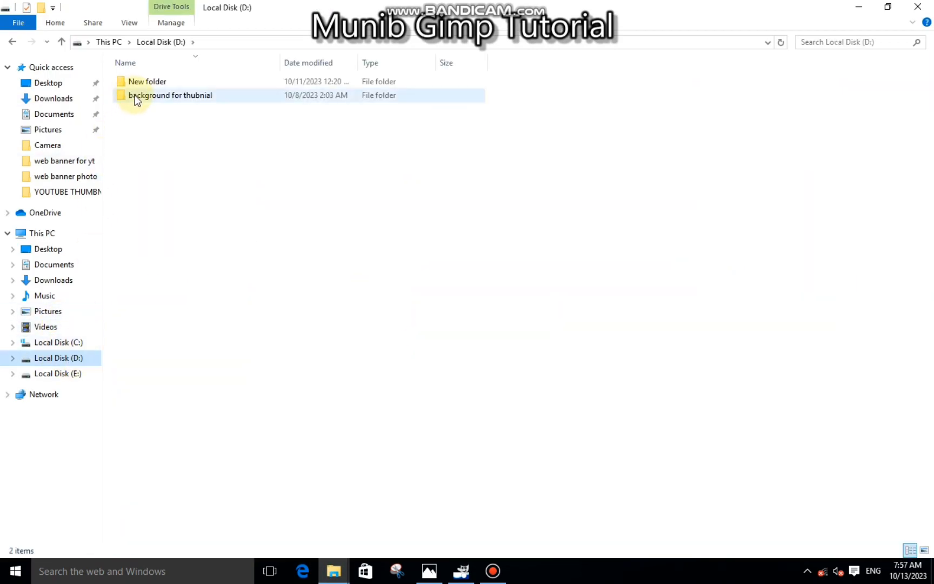
{"action": "left_click", "coordinate": [52, 100]}
{"action": "scroll", "coordinate": [845, 190], "scroll_direction": "down", "scroll_amount": 15}
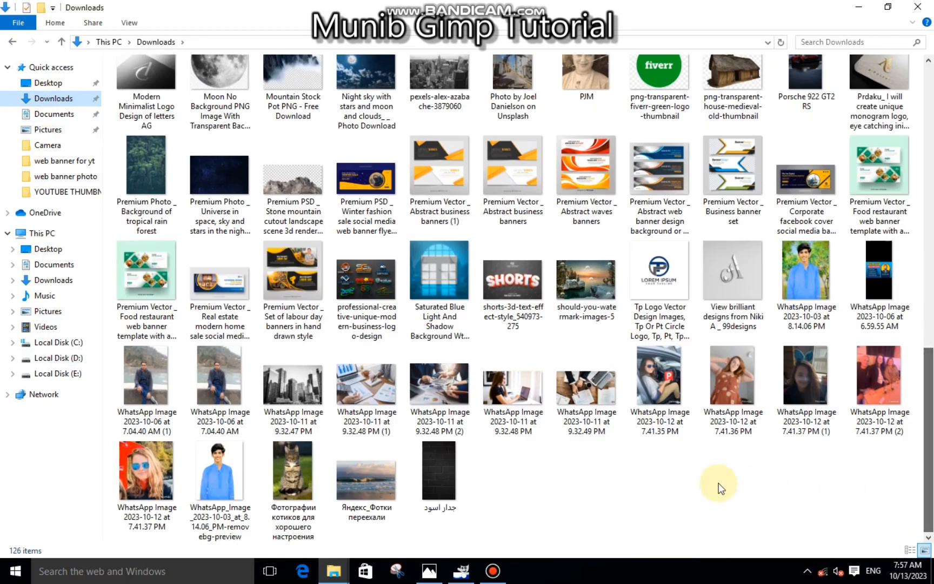
{"action": "left_click_drag", "start_coordinate": [271, 385], "coordinate": [434, 335]}
- Scale the cityscape photo to 638 × 426 px and place it over the ring so it covers the whole circle
{"action": "left_click", "coordinate": [93, 56]}
{"action": "left_click", "coordinate": [362, 238]}
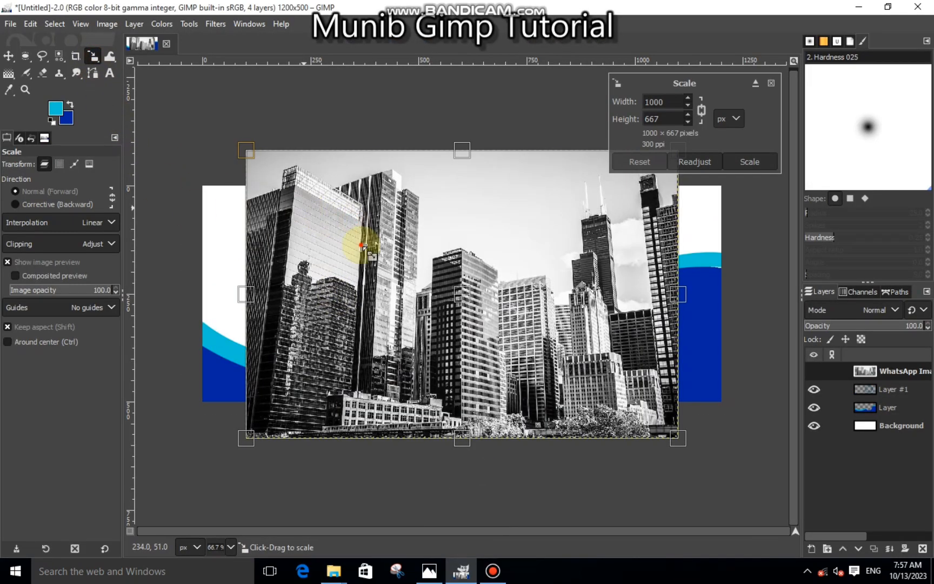
{"action": "left_click_drag", "start_coordinate": [362, 238], "coordinate": [549, 283]}
{"action": "left_click_drag", "start_coordinate": [577, 350], "coordinate": [621, 381]}
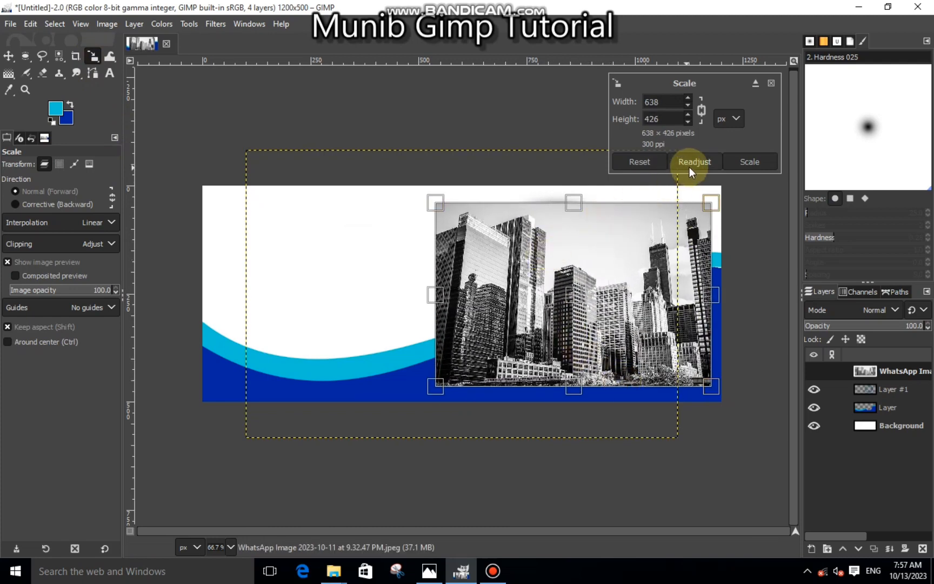
{"action": "left_click", "coordinate": [748, 162]}
- Hide the photo layer and fuzzy-select the area inside the ring on Layer #1, extending the selection up to the ring's inner edge
{"action": "left_click", "coordinate": [814, 371]}
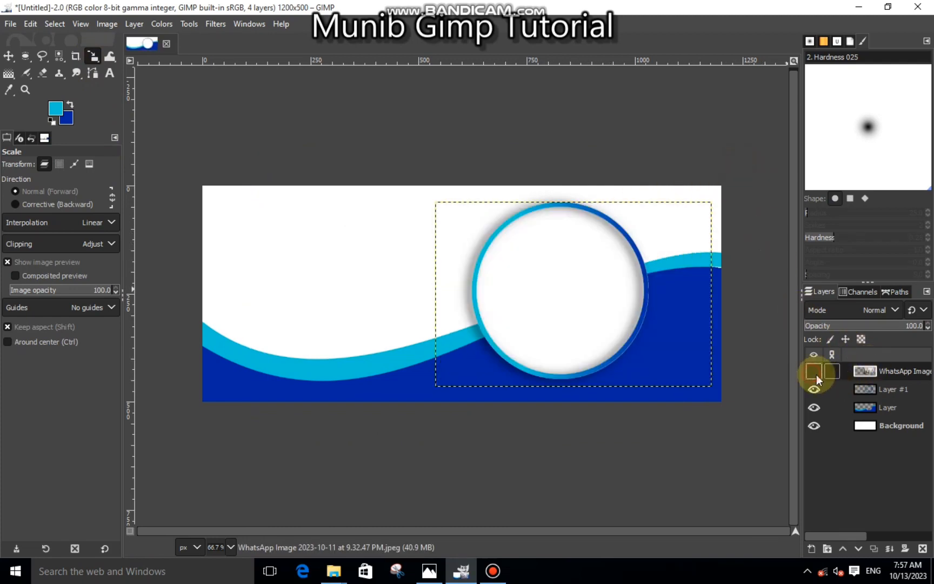
{"action": "left_click", "coordinate": [859, 406]}
{"action": "left_click", "coordinate": [864, 392]}
{"action": "left_click", "coordinate": [812, 390]}
{"action": "left_click", "coordinate": [812, 390]}
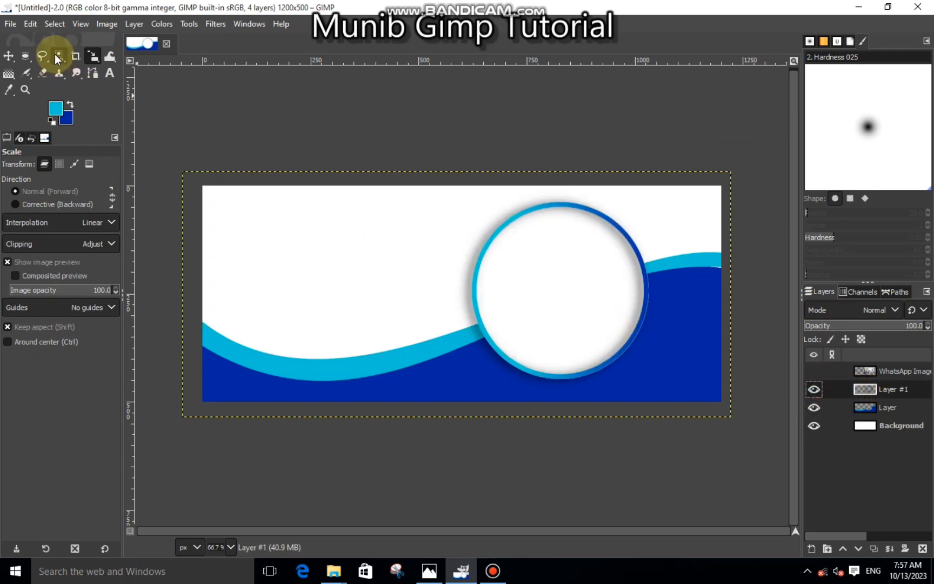
{"action": "left_click_drag", "start_coordinate": [55, 55], "coordinate": [87, 67]}
{"action": "left_click", "coordinate": [99, 59]}
{"action": "left_click", "coordinate": [517, 271]}
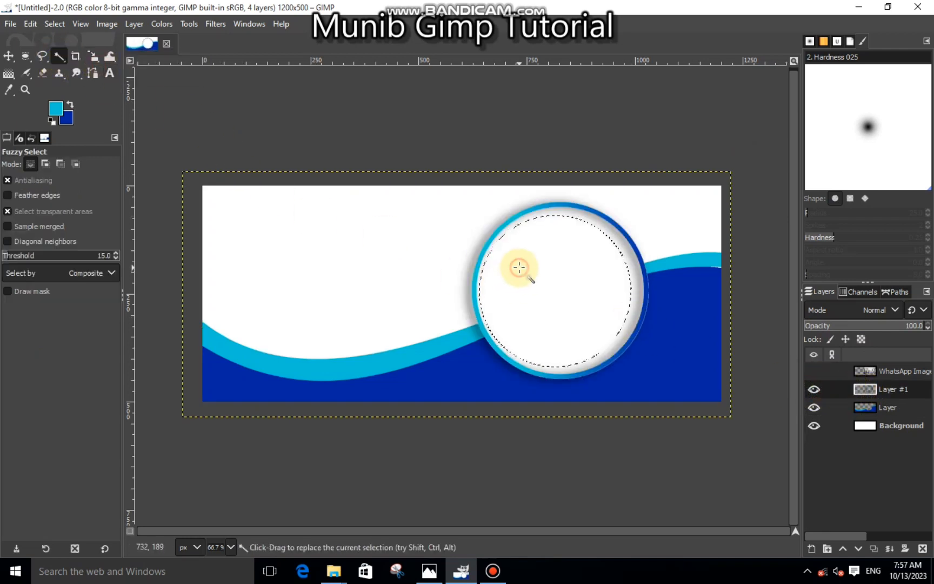
{"action": "left_click_drag", "start_coordinate": [517, 271], "coordinate": [609, 327]}
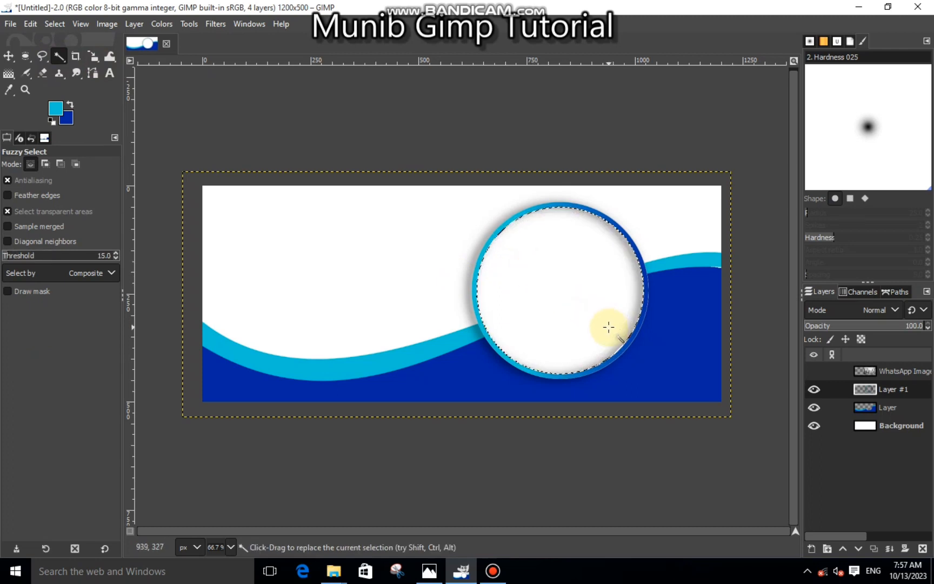
- Show the photo layer, invert the selection and cut away the photo outside the ring, leaving nothing selected
{"action": "left_click", "coordinate": [819, 372]}
{"action": "left_click", "coordinate": [885, 372]}
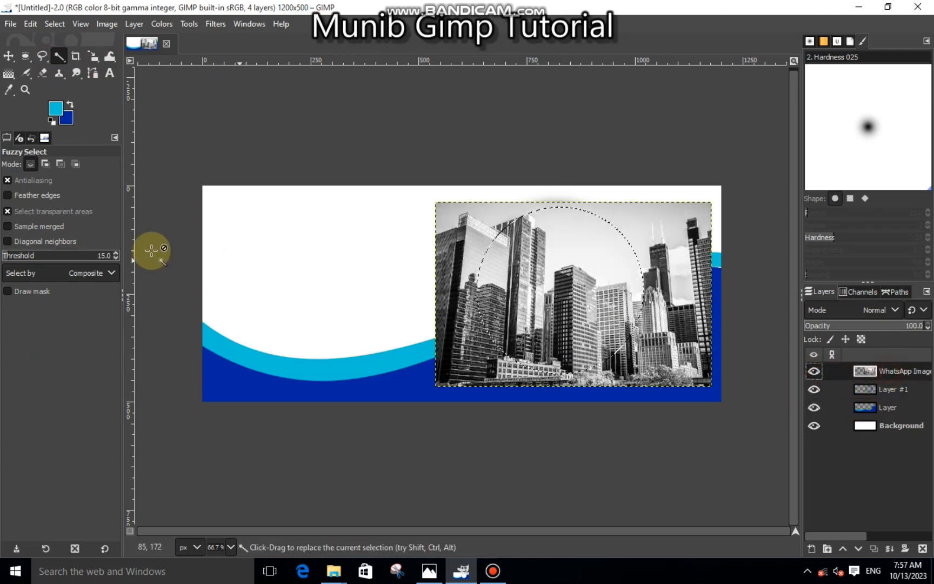
{"action": "left_click", "coordinate": [59, 25]}
{"action": "left_click", "coordinate": [57, 73]}
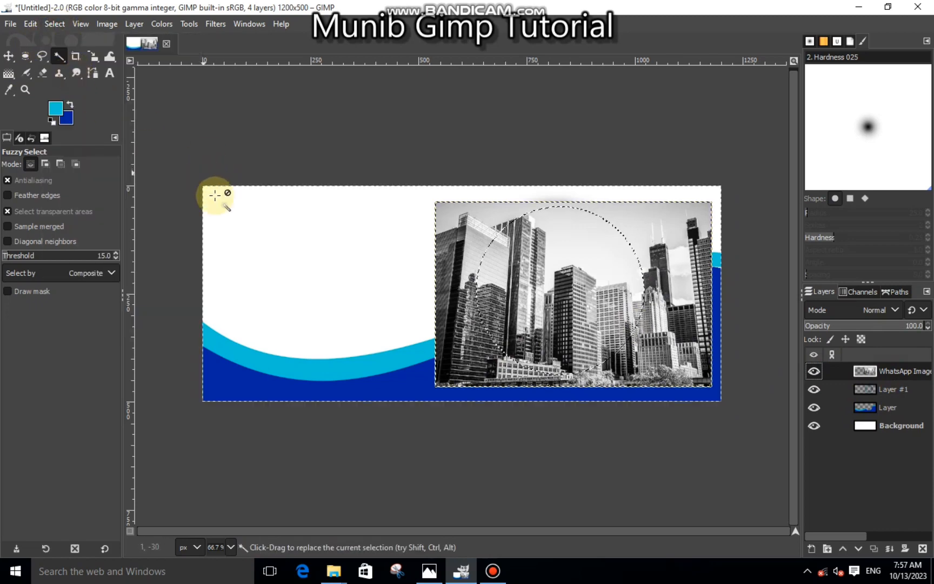
{"action": "right_click", "coordinate": [373, 298]}
{"action": "mouse_move", "coordinate": [413, 331]}
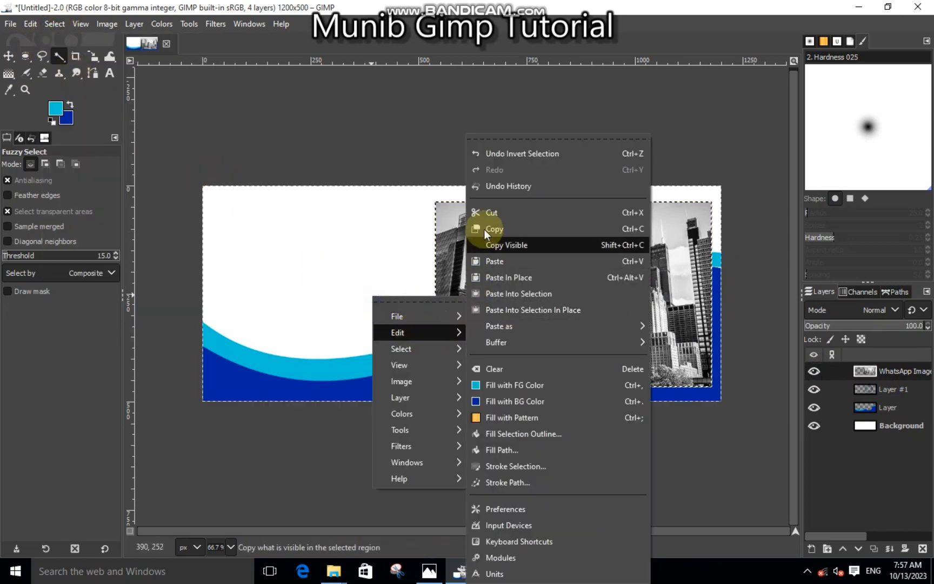
{"action": "left_click", "coordinate": [484, 214]}
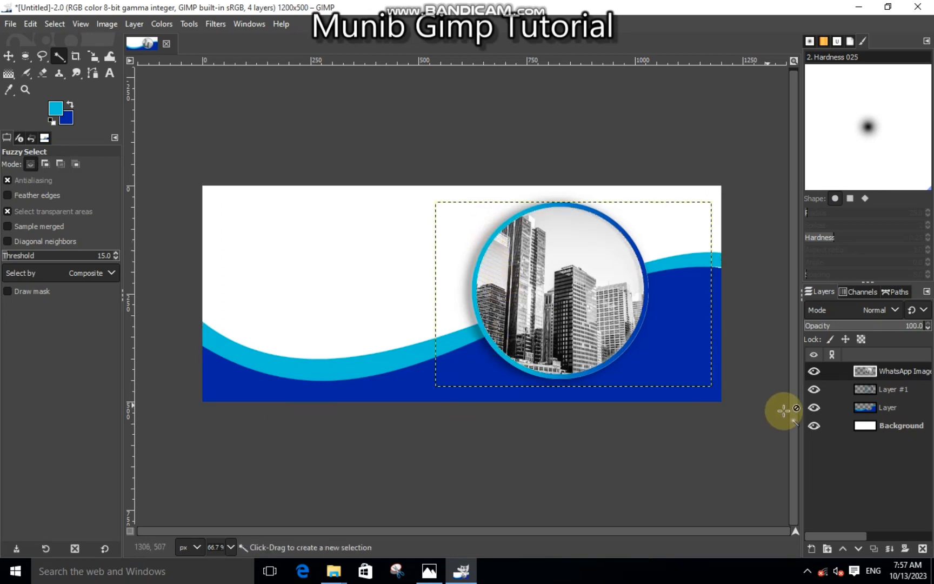
- Draw a text box across the white area beside the circle
{"action": "left_click", "coordinate": [854, 427]}
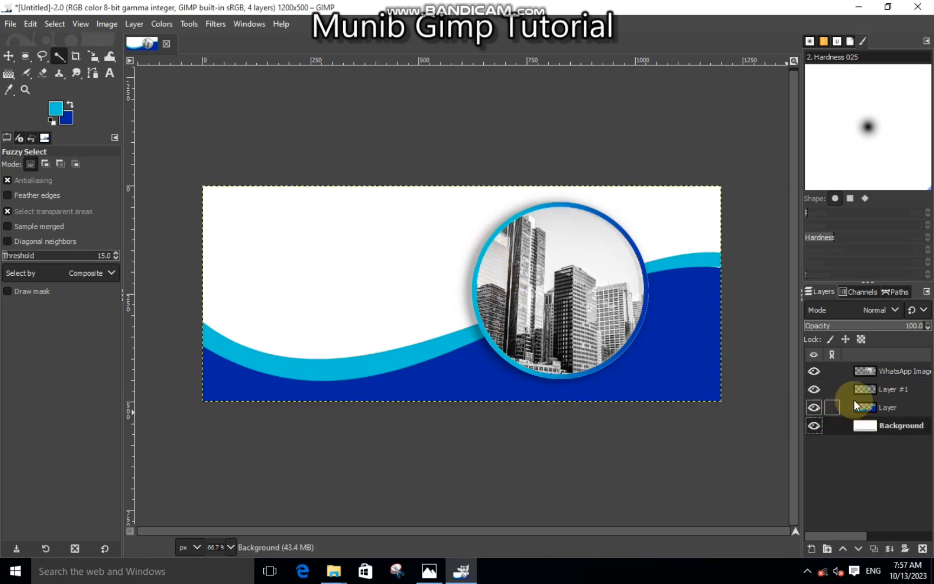
{"action": "left_click", "coordinate": [859, 370]}
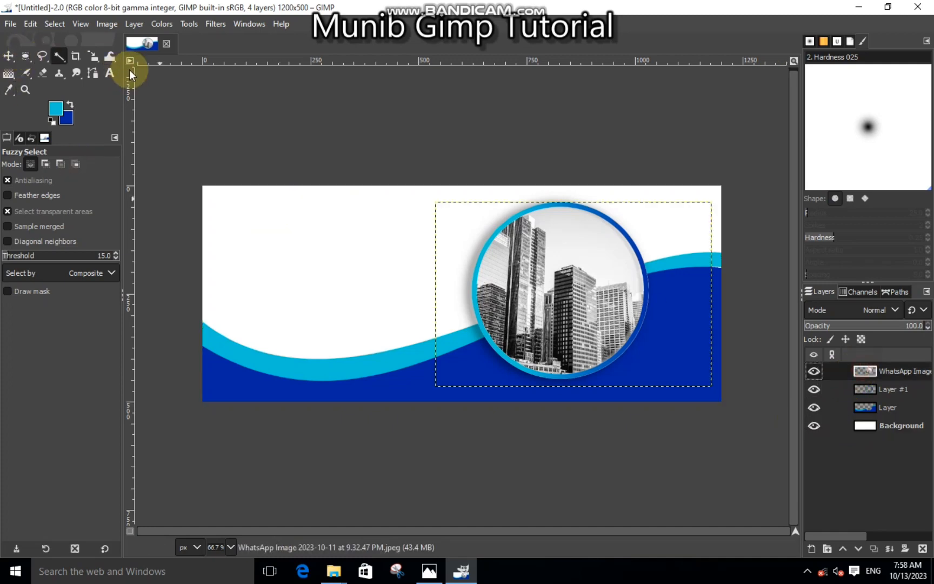
{"action": "left_click", "coordinate": [110, 73]}
{"action": "left_click_drag", "start_coordinate": [223, 232], "coordinate": [405, 312]}
{"action": "left_click_drag", "start_coordinate": [318, 225], "coordinate": [323, 207]}
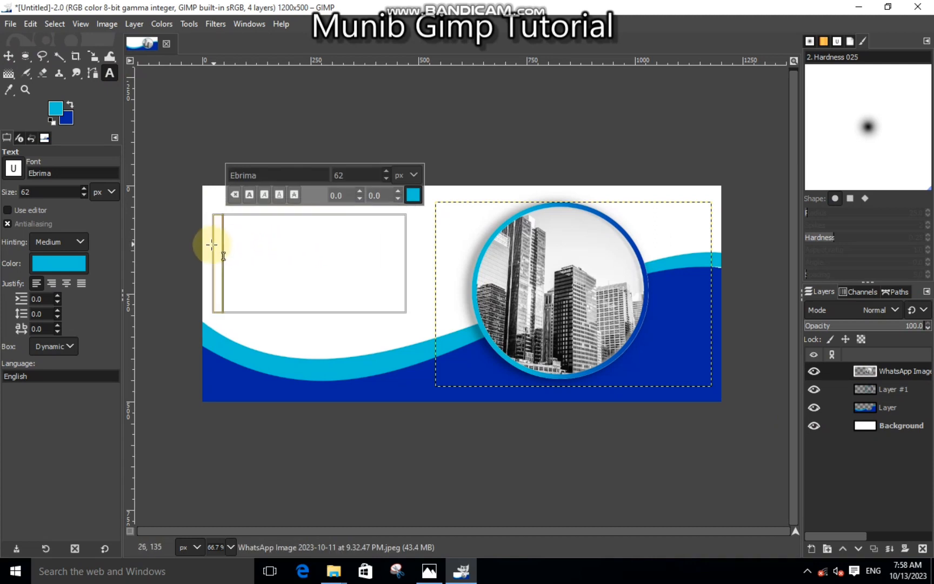
{"action": "left_click", "coordinate": [211, 245]}
{"action": "left_click_drag", "start_coordinate": [209, 204], "coordinate": [419, 298]}
- Set the text colour to white and try to enter "Web" in the text box
{"action": "left_click", "coordinate": [55, 110]}
{"action": "left_click_drag", "start_coordinate": [52, 110], "coordinate": [16, 43]}
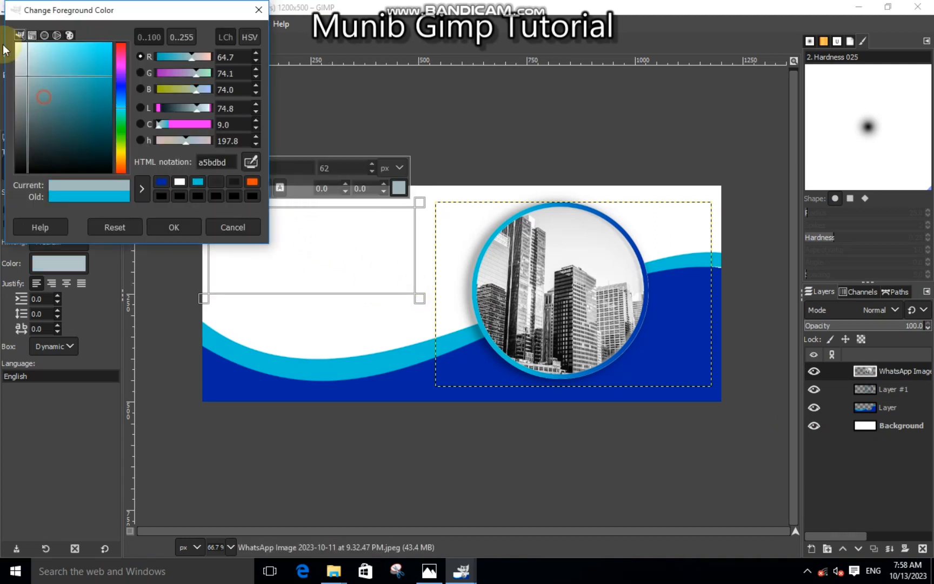
{"action": "left_click", "coordinate": [165, 237]}
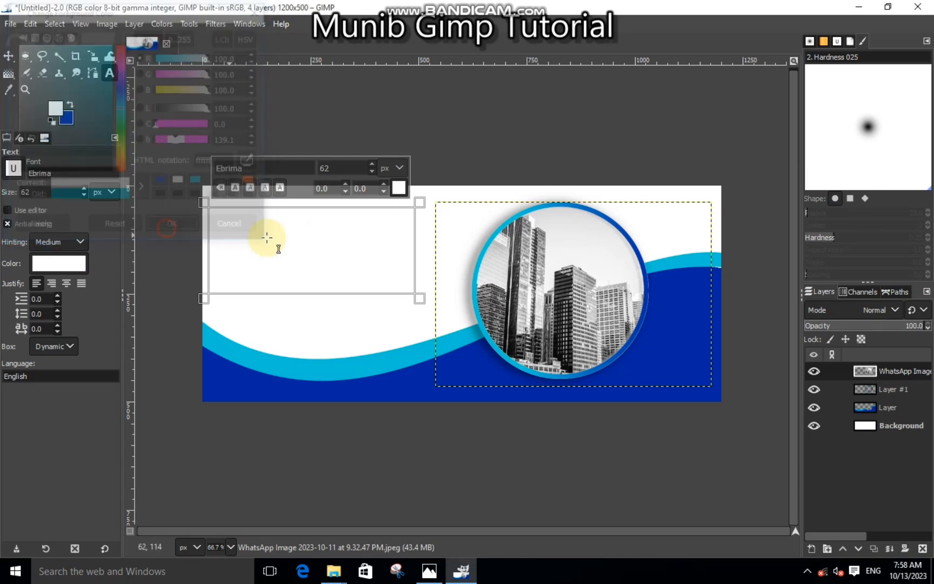
{"action": "left_click", "coordinate": [13, 169]}
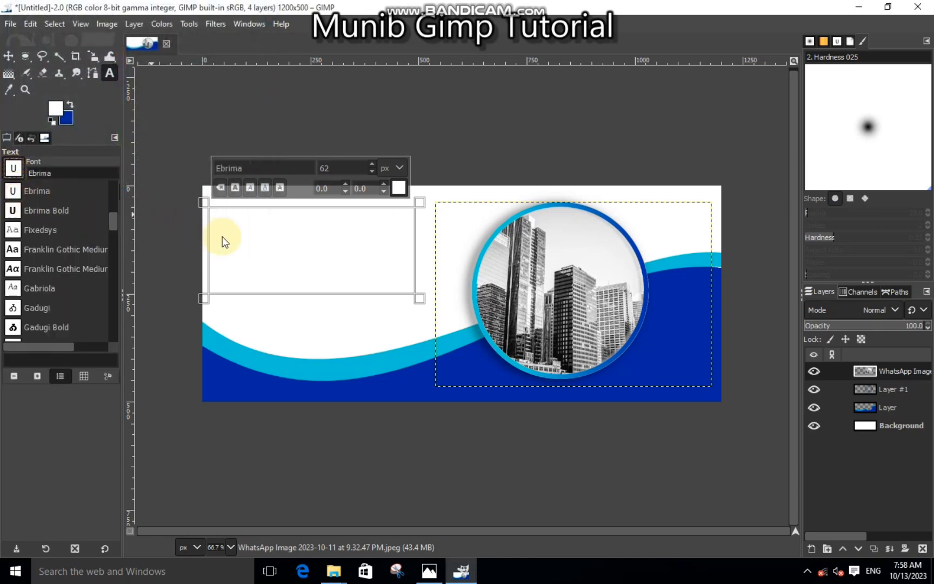
{"action": "left_click", "coordinate": [256, 241]}
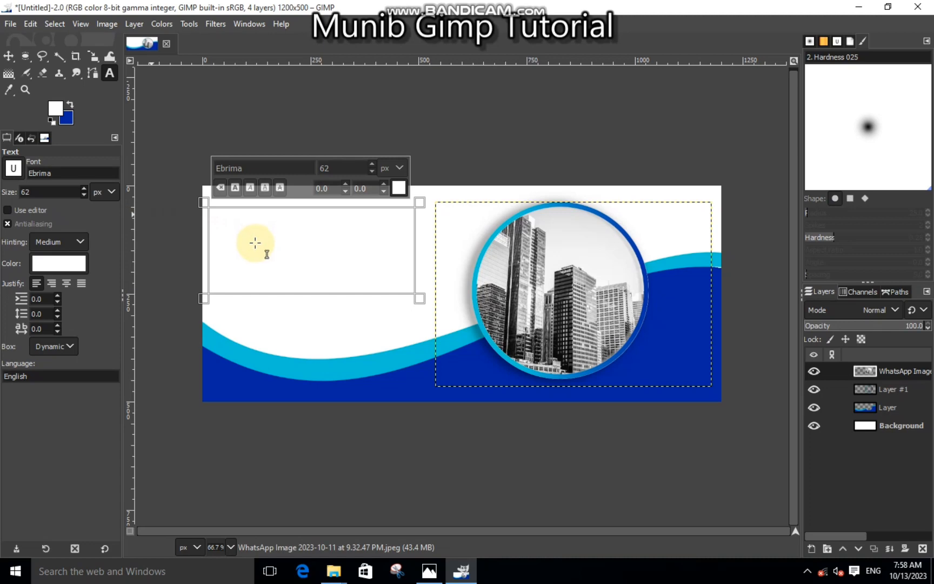
{"action": "left_click_drag", "start_coordinate": [279, 238], "coordinate": [219, 211]}
{"action": "type", "text": "Web"}
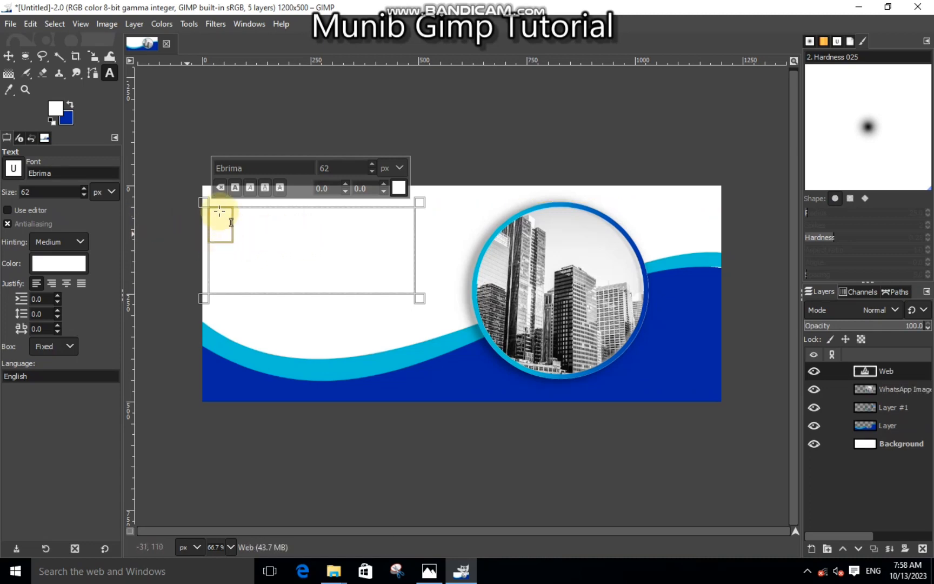
{"action": "key", "text": "BackSpace"}
- Set the foreground colour to black and delete the leftover white text layer
{"action": "left_click", "coordinate": [55, 112]}
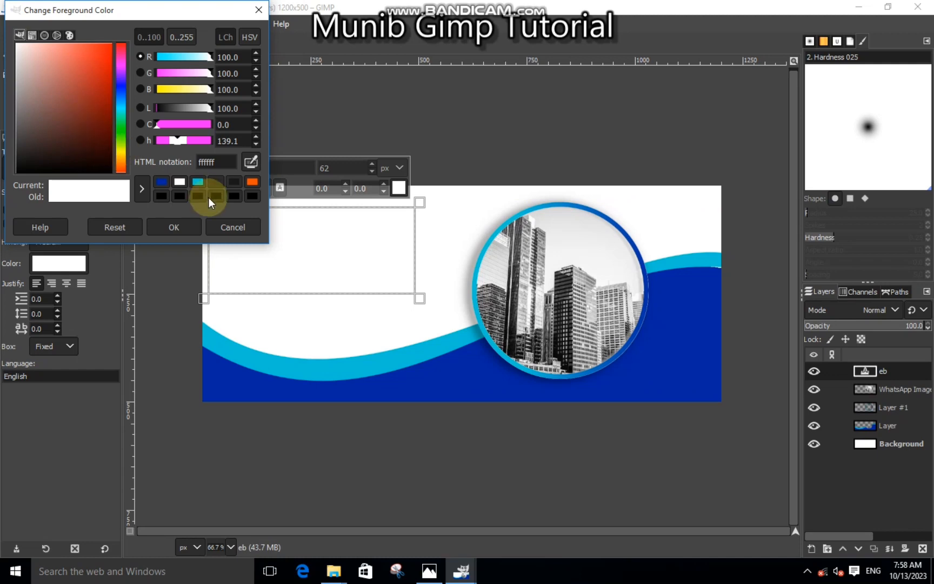
{"action": "left_click_drag", "start_coordinate": [65, 150], "coordinate": [8, 229]}
{"action": "left_click", "coordinate": [179, 233]}
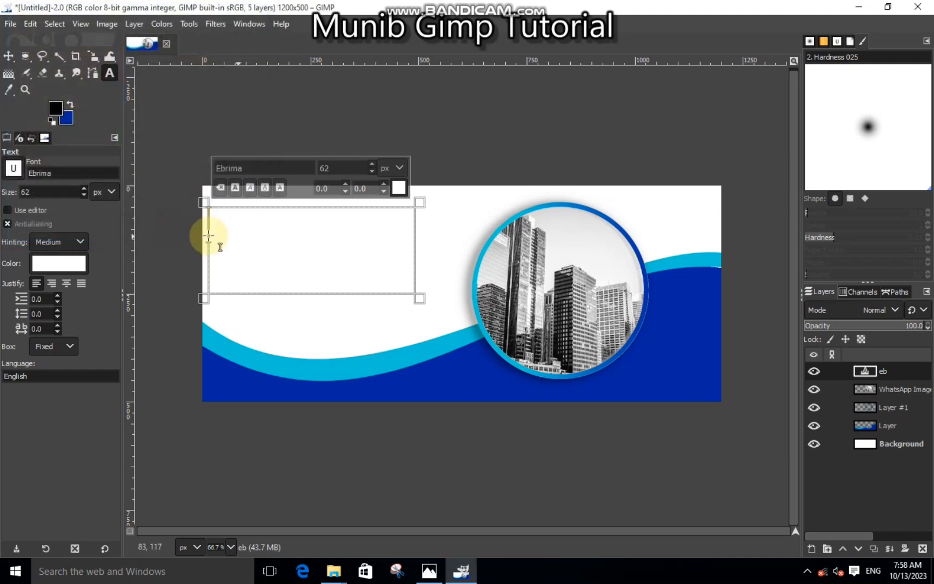
{"action": "left_click", "coordinate": [922, 548]}
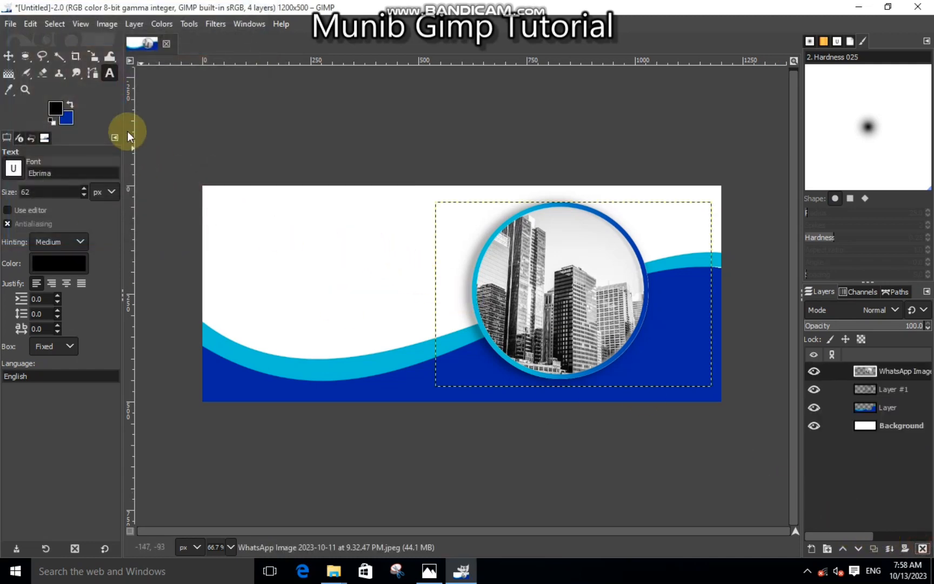
- Create a black "Web Banner" text in the banner's upper-left white area and shrink its text box around the words
{"action": "left_click_drag", "start_coordinate": [380, 264], "coordinate": [209, 197]}
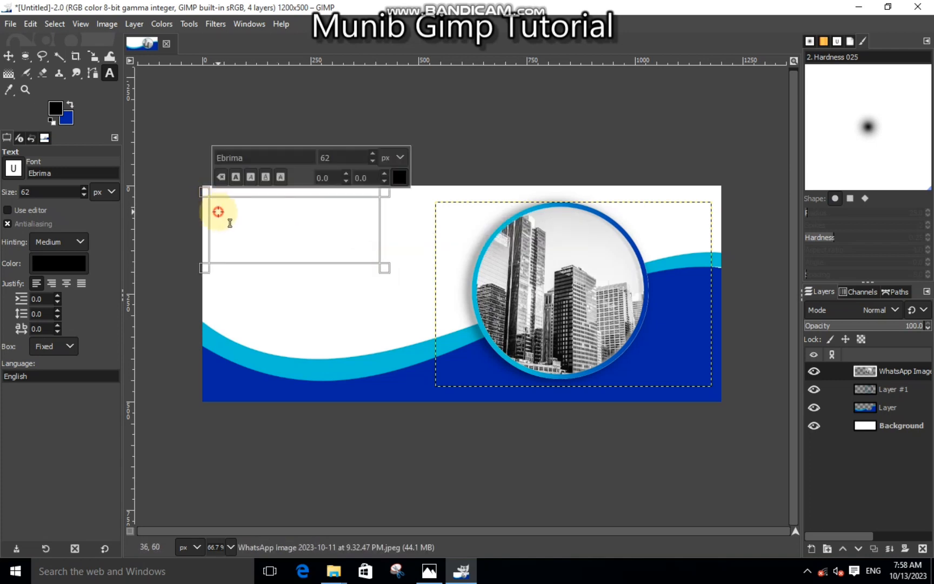
{"action": "left_click_drag", "start_coordinate": [386, 233], "coordinate": [412, 231]}
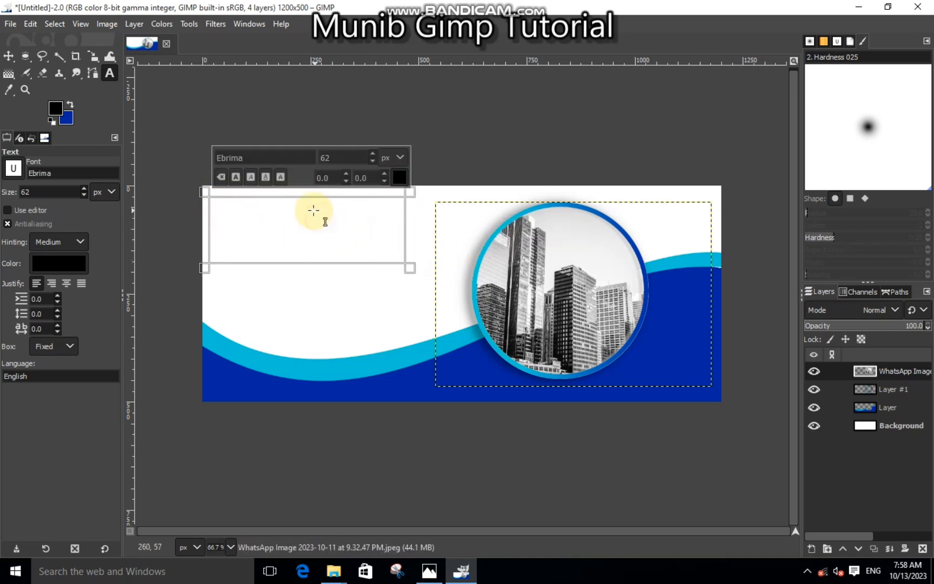
{"action": "type", "text": "Web Banner"}
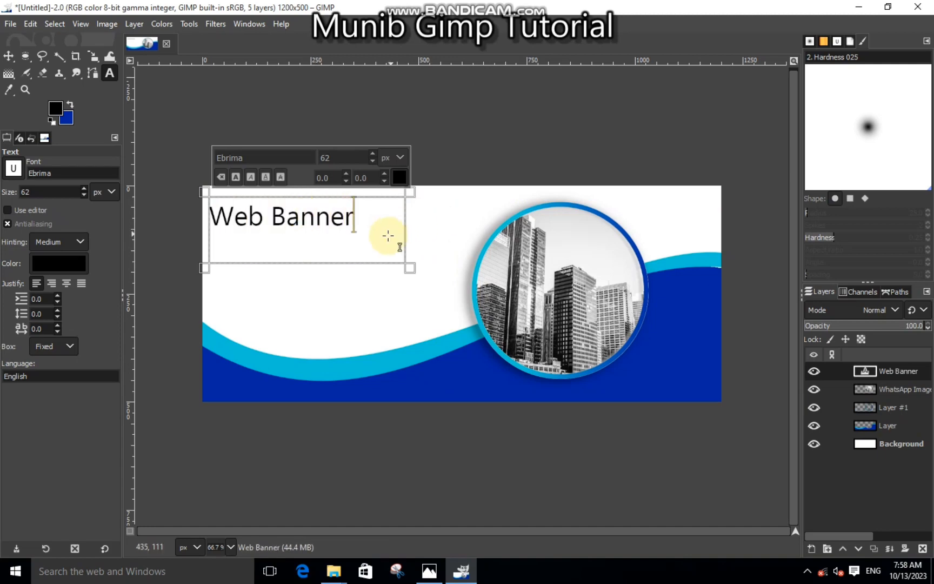
{"action": "left_click_drag", "start_coordinate": [381, 260], "coordinate": [375, 217]}
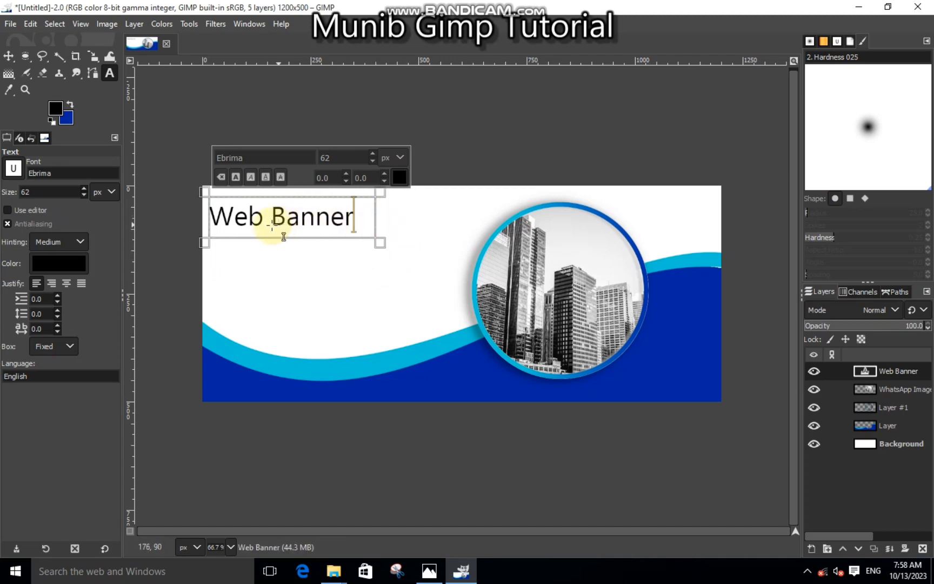